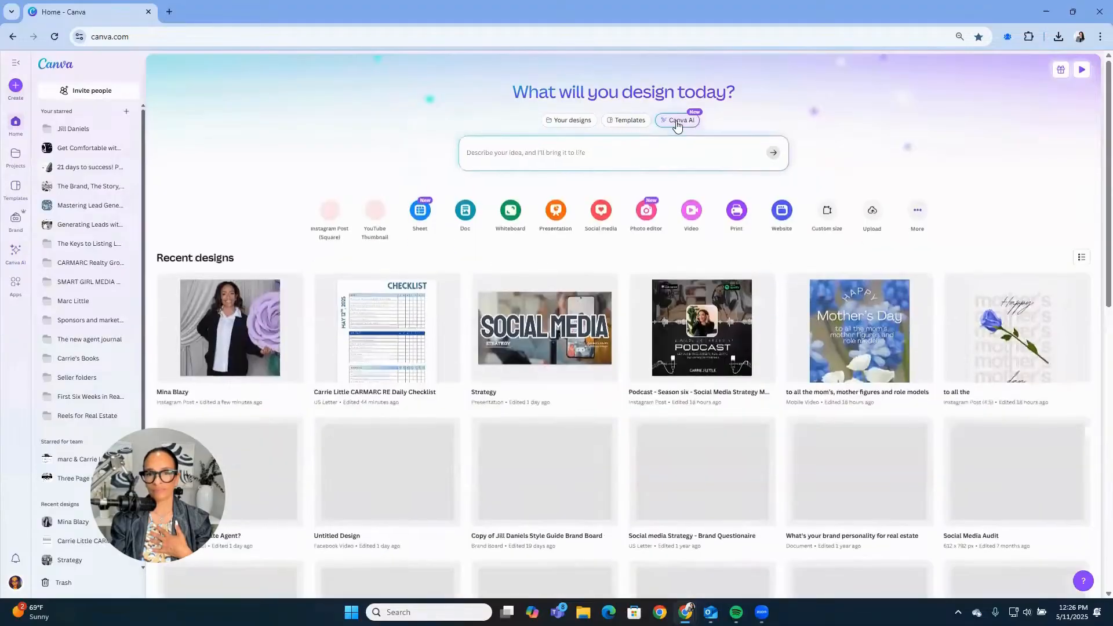
- Open Canva AI and clear its preselected Design for me mode
click(686, 123)
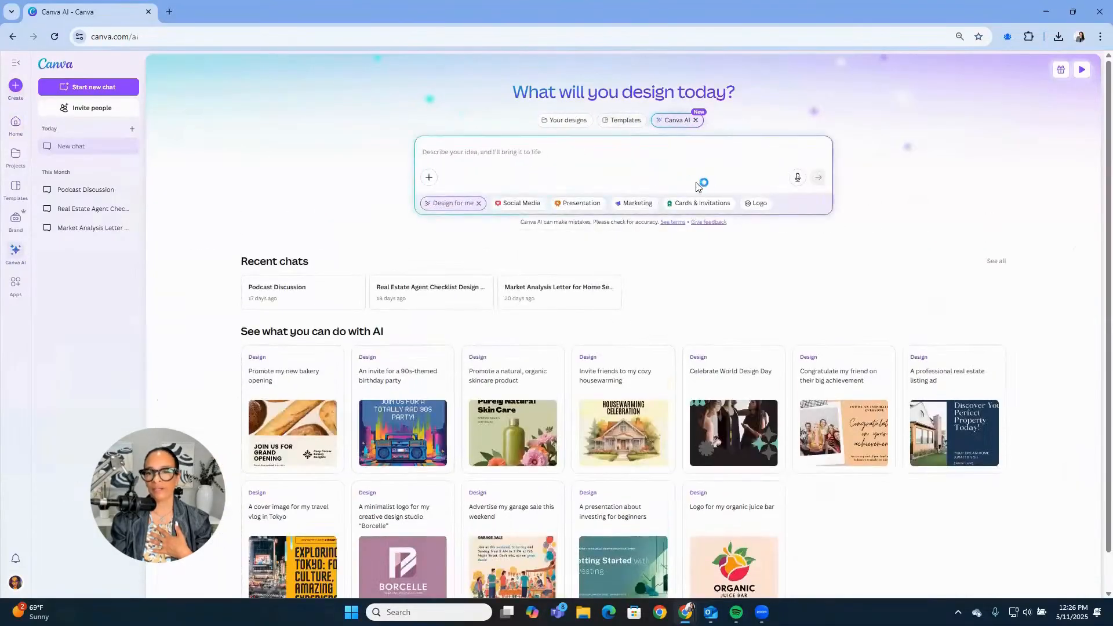
click(479, 203)
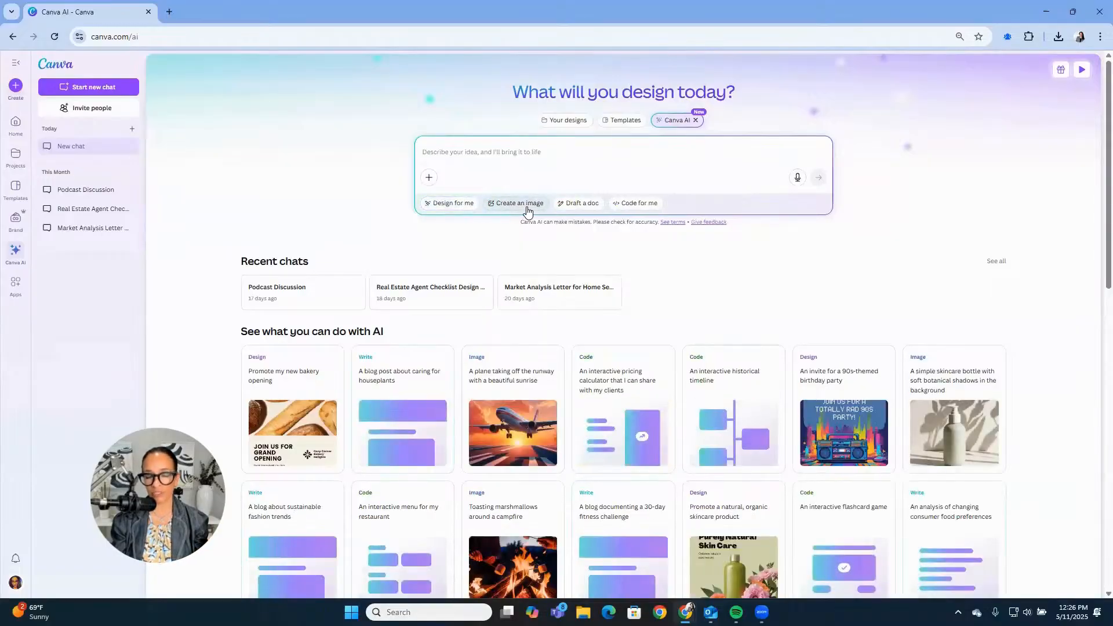
click(578, 204)
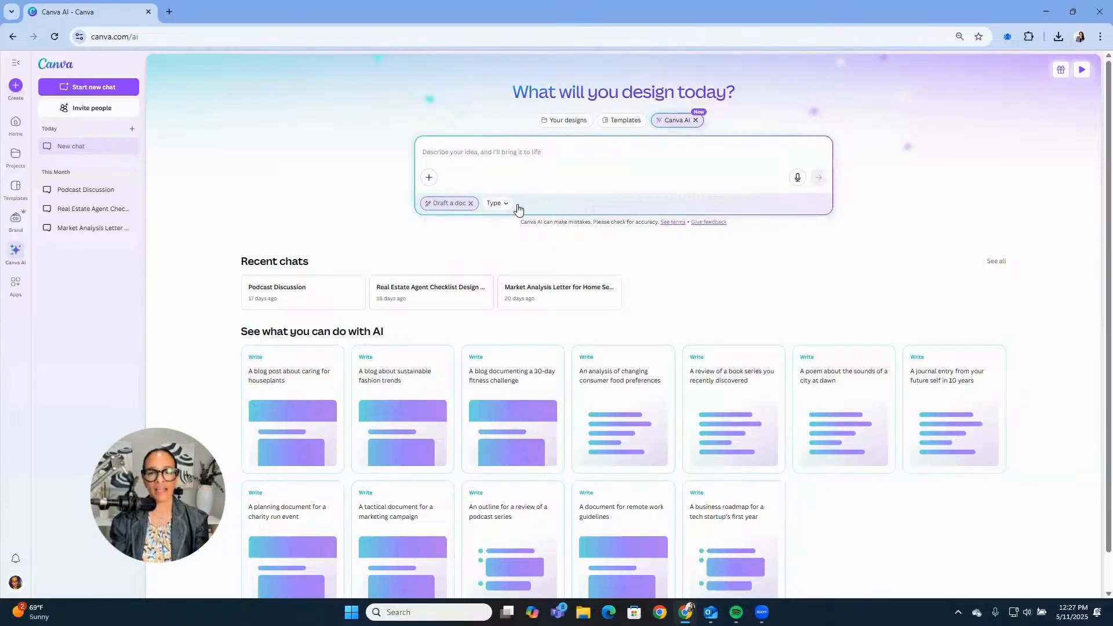
click(471, 203)
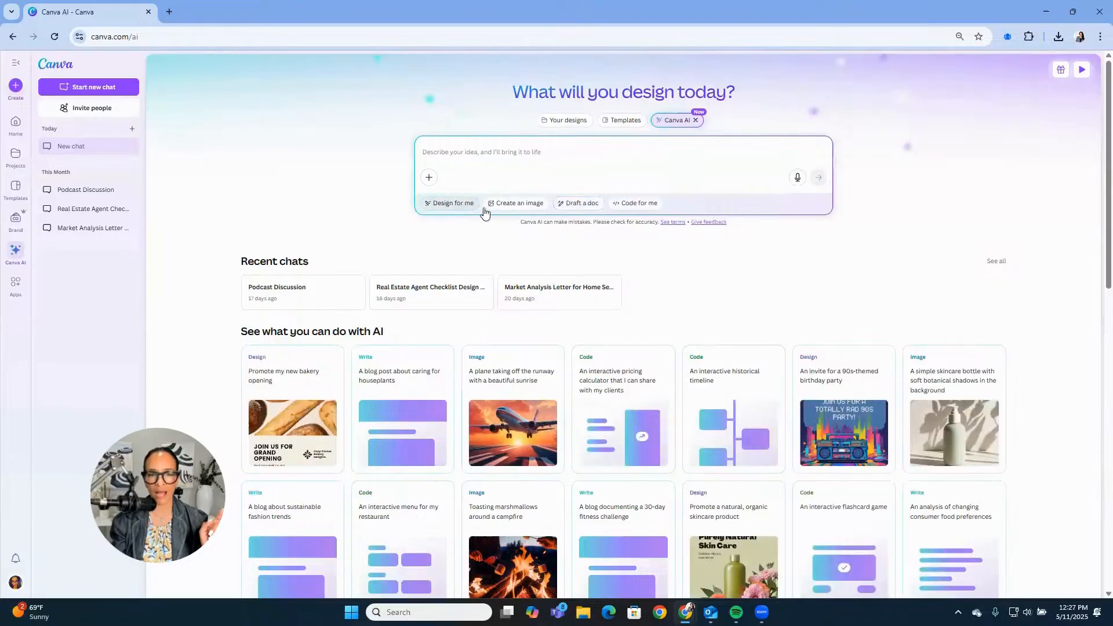
click(576, 203)
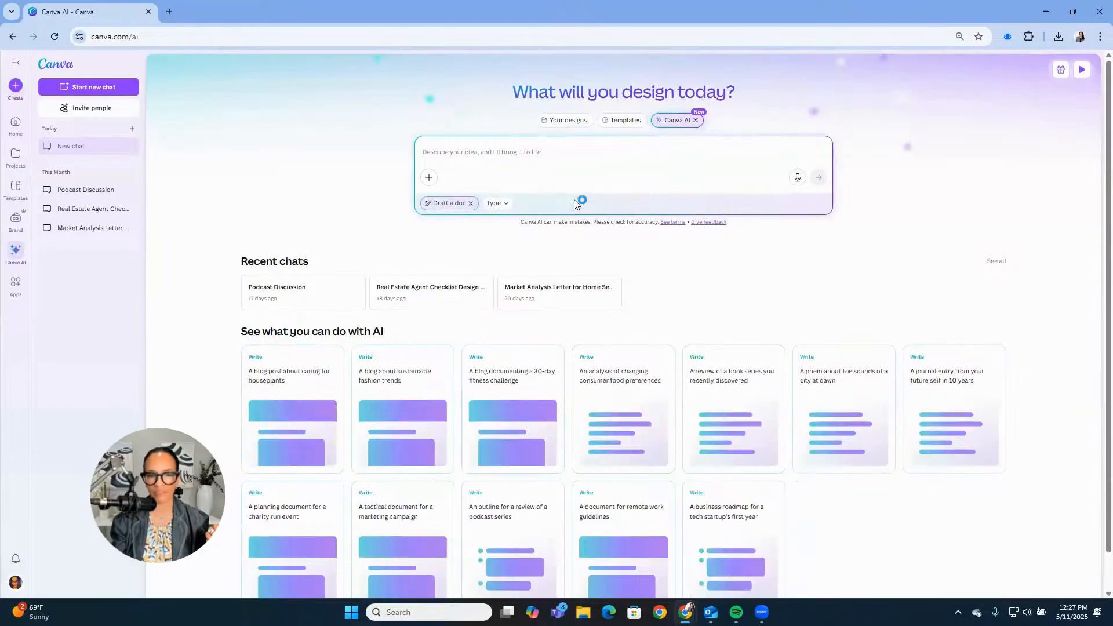
click(472, 203)
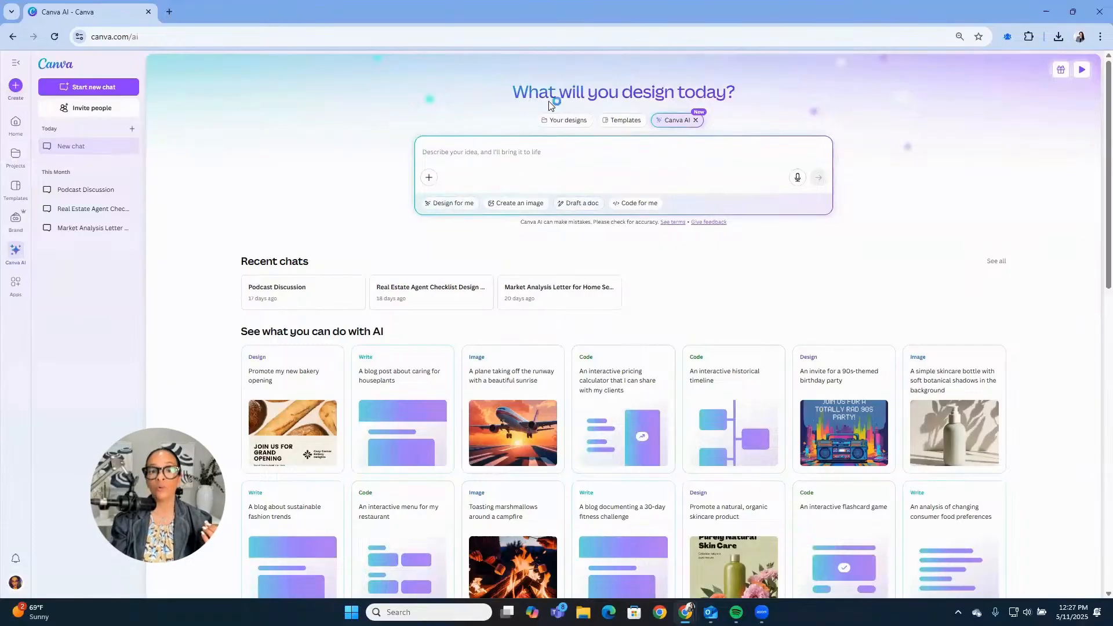
- Choose the Create an image mode for the Canva AI prompt
click(514, 204)
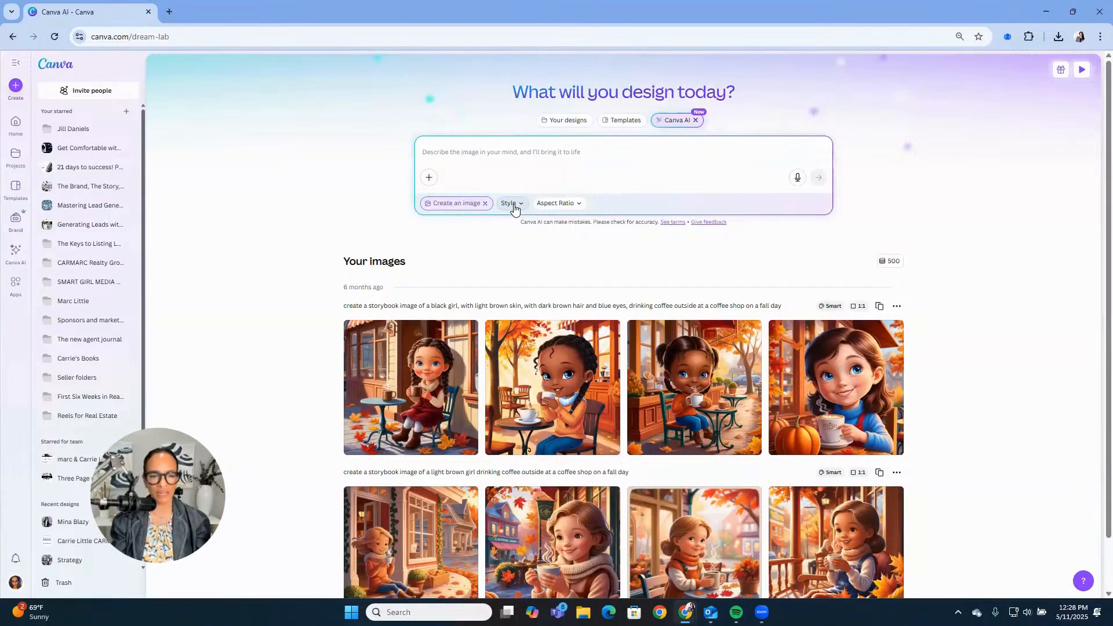
click(411, 311)
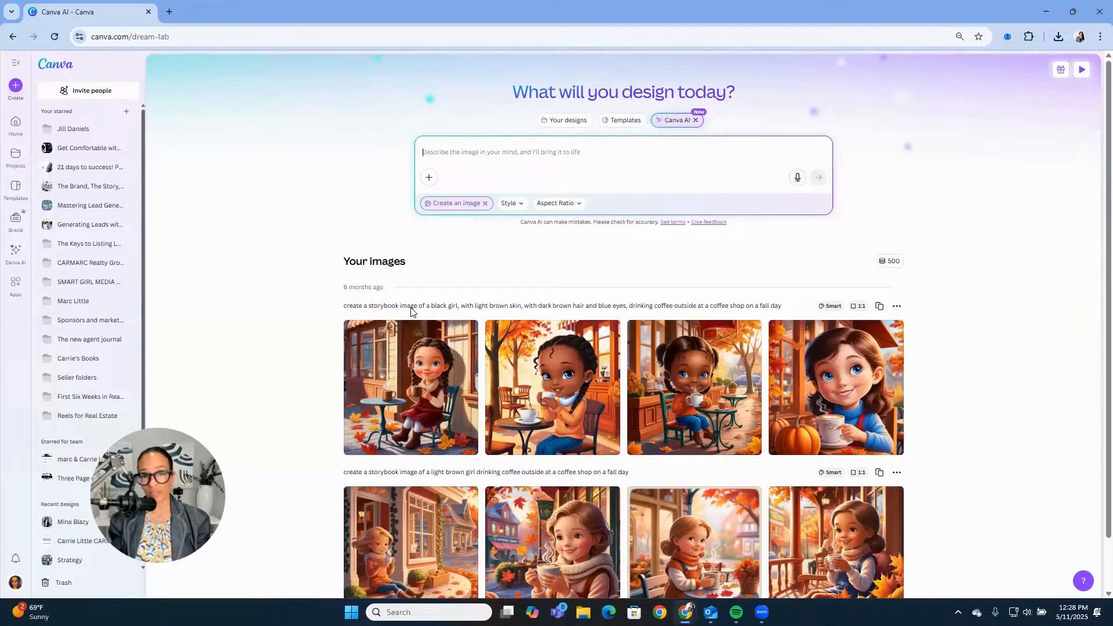
click(411, 311)
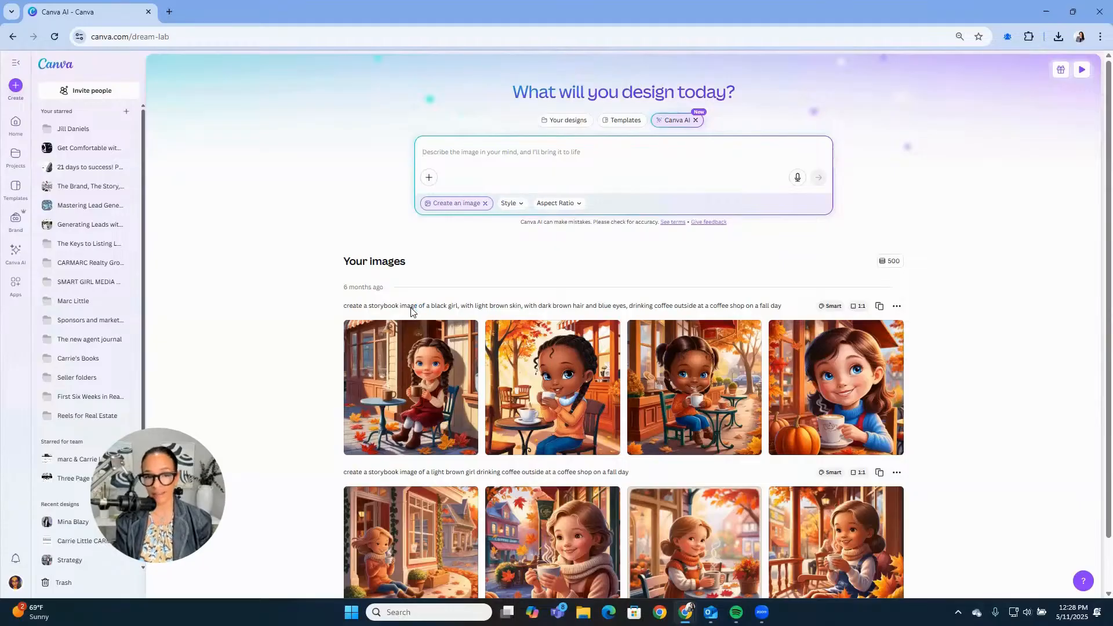
click(411, 311)
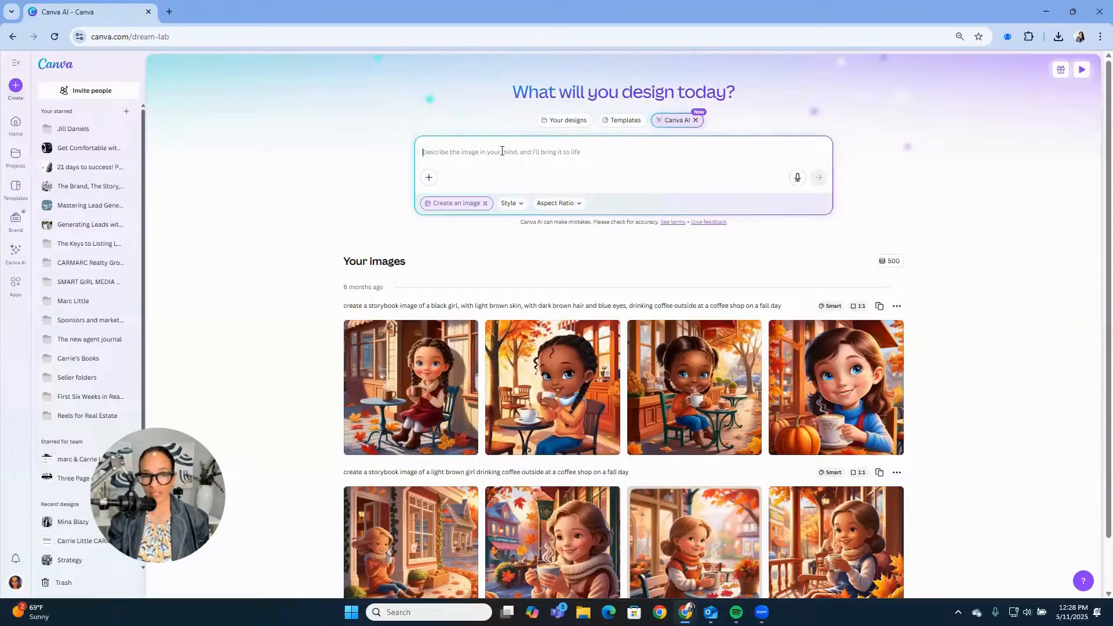
- Begin the image prompt with "create storybook image using the image provided"
text(c)
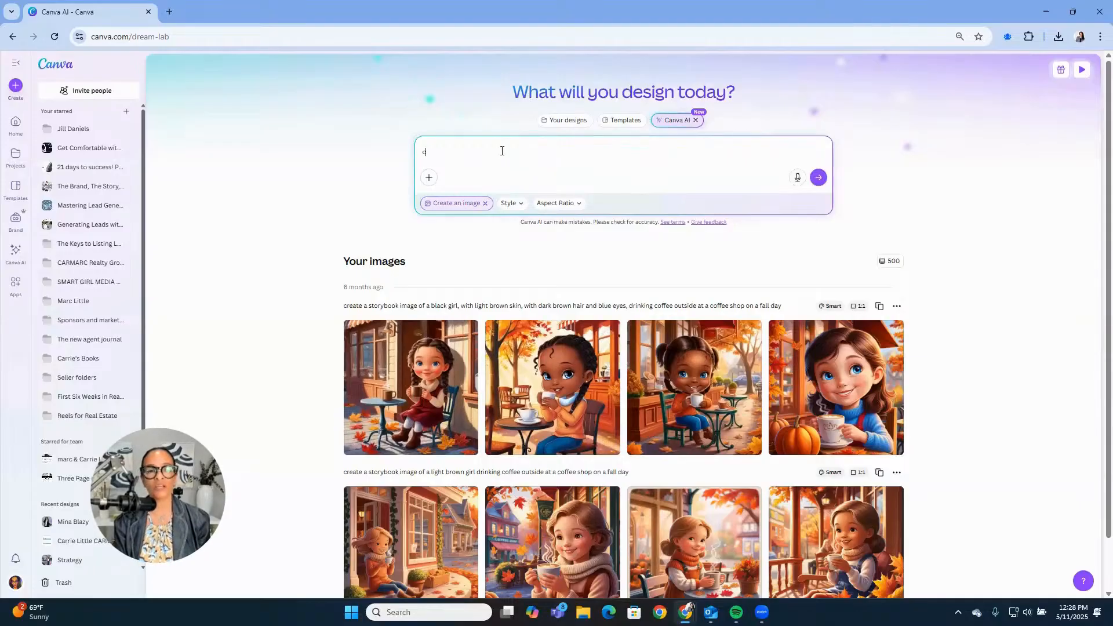
text(reate sto)
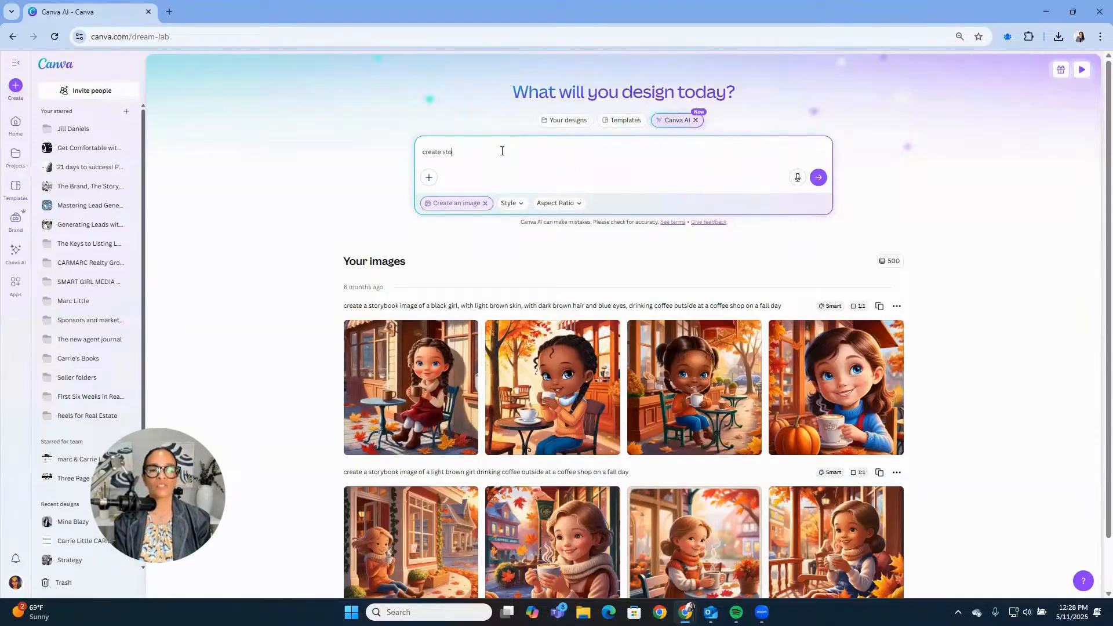
text(rybook image )
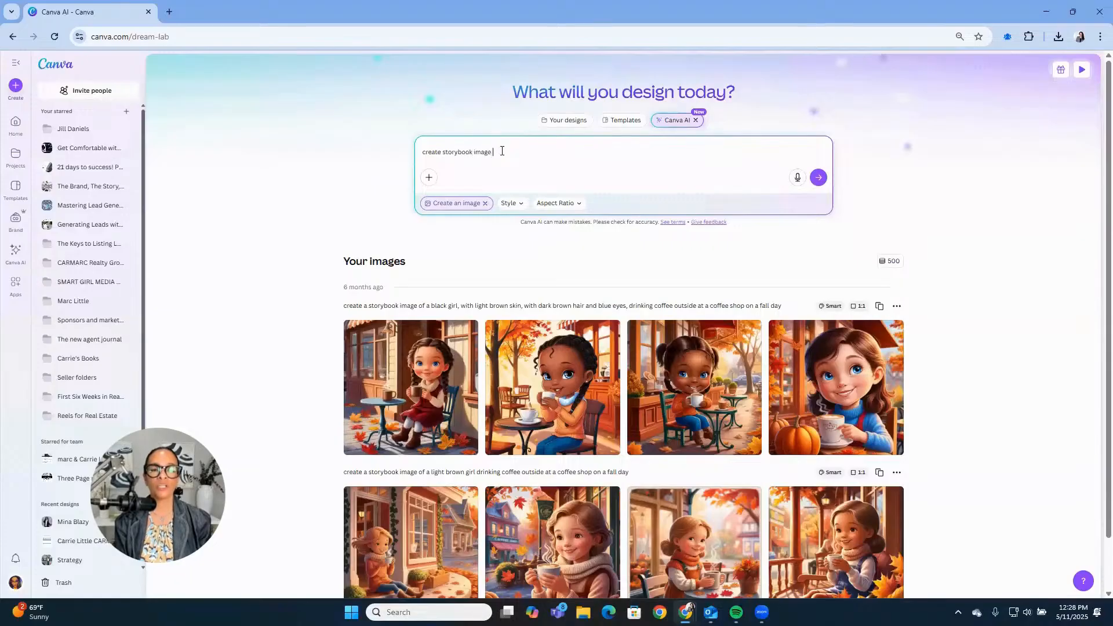
text(wi)
key(BackSpace)
text(using the image)
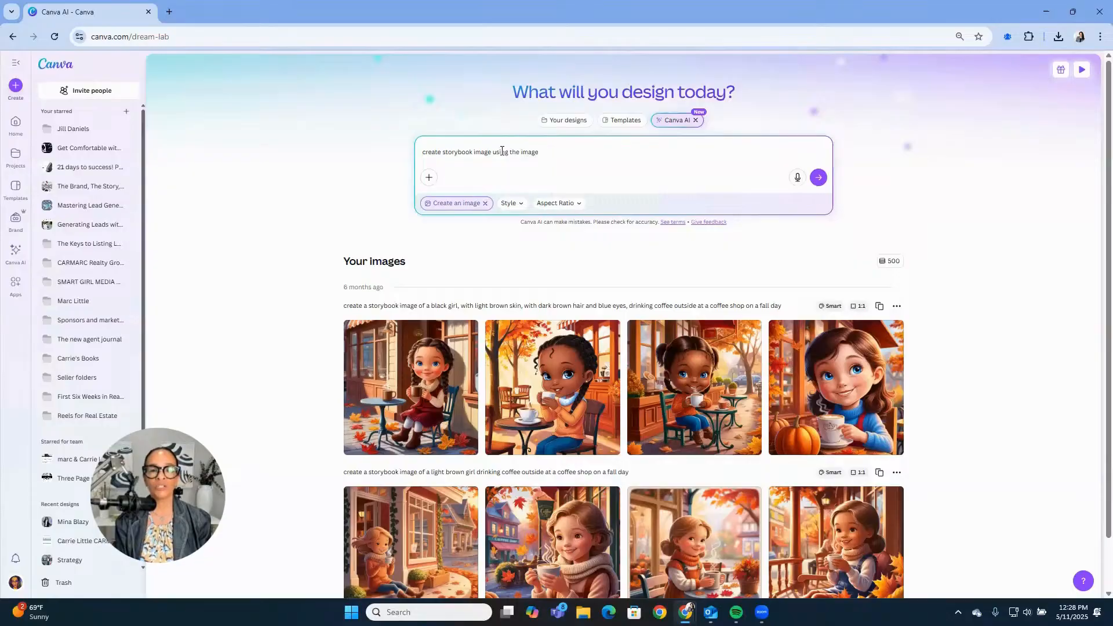
key(BackSpace)
text(e provided )
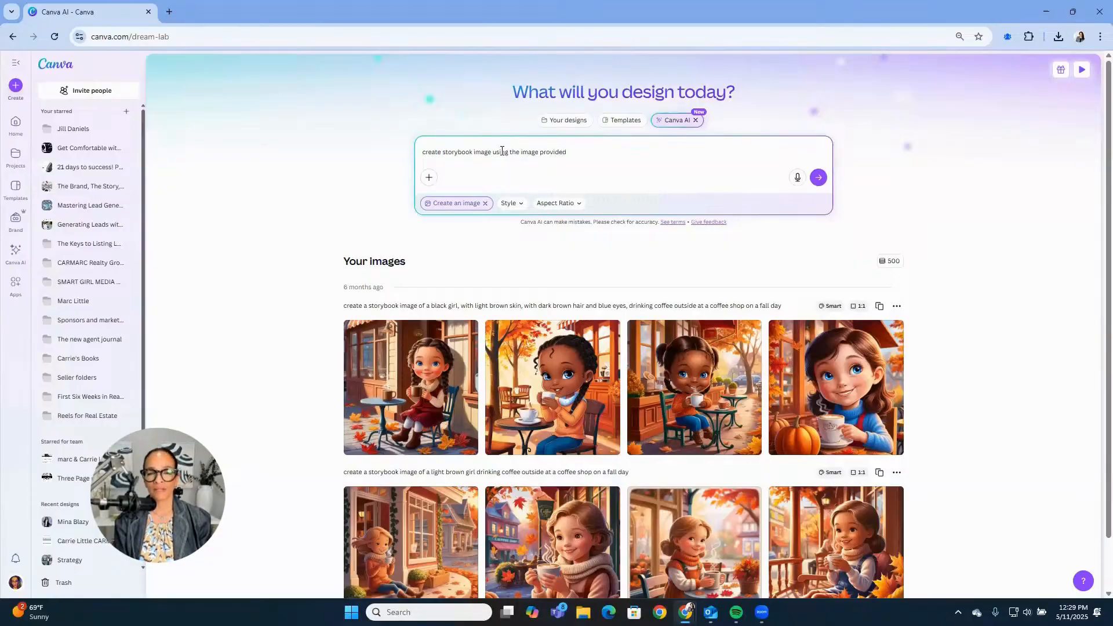
- Continue the prompt with ". Create a scene with the image, twins at a coffee shop drinking coffee on a spring day."
text(.  Create)
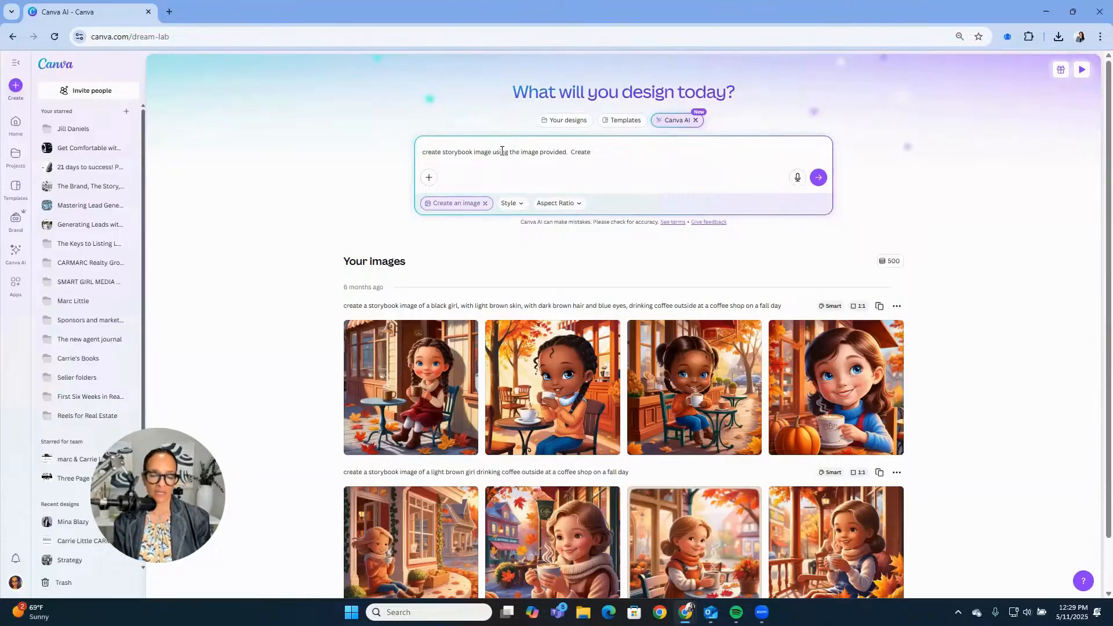
text( a)
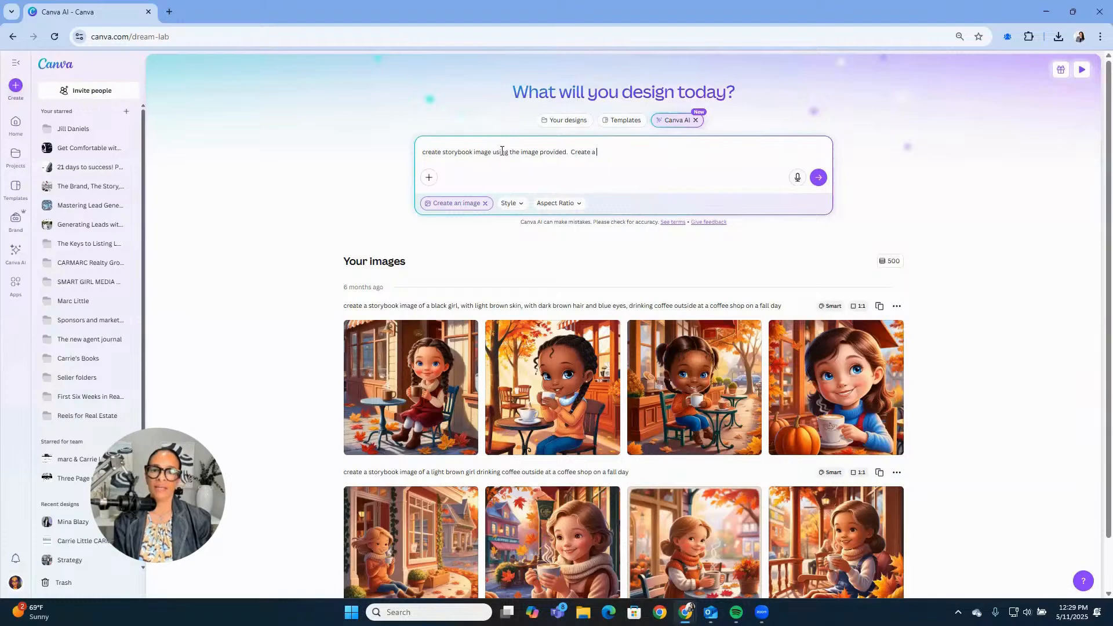
text( scene with )
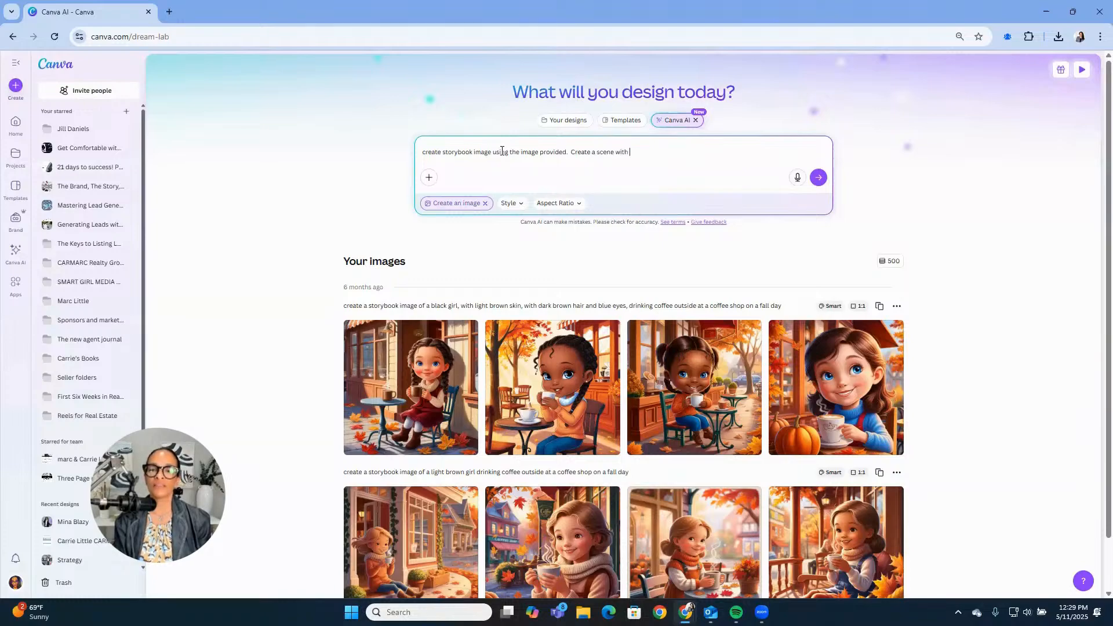
text(the image )
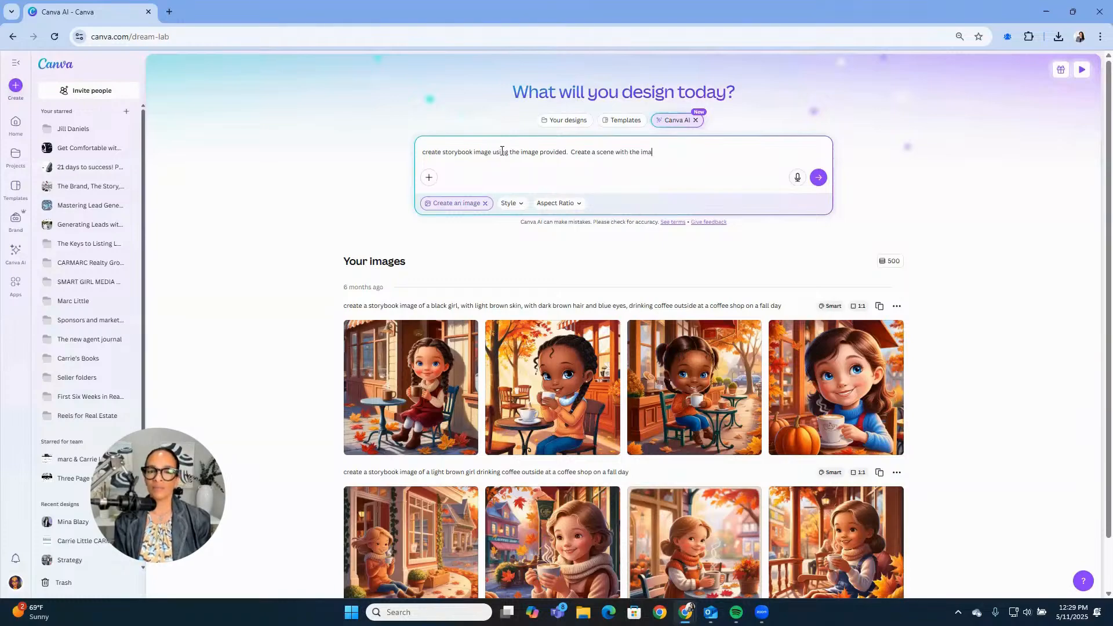
text(, twins)
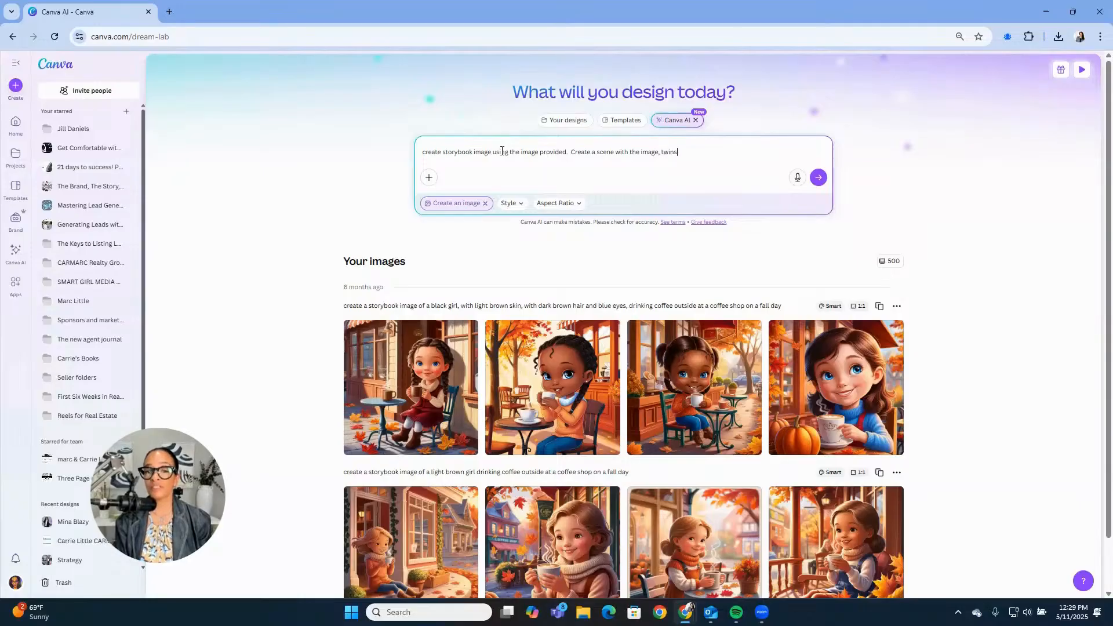
text( at a co)
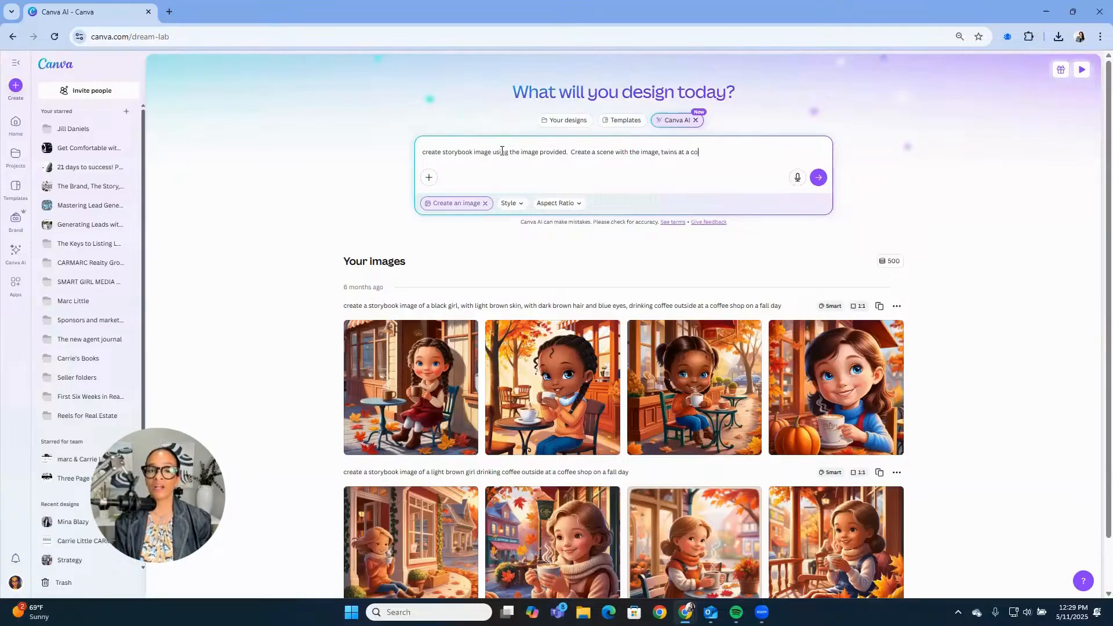
text(ffee whop)
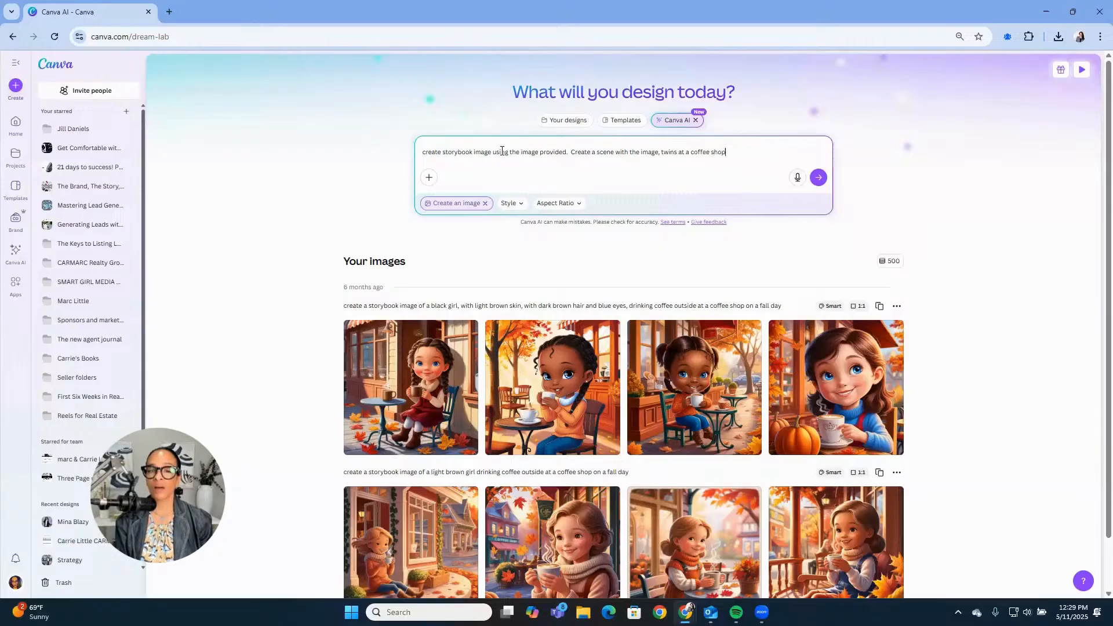
text( drink)
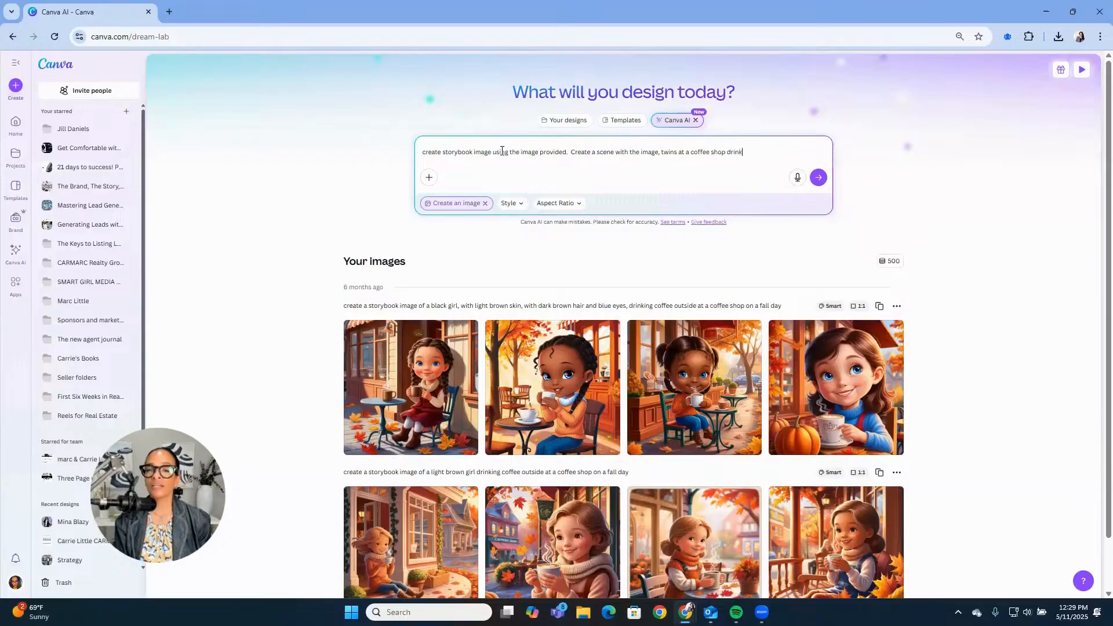
text(ing coff)
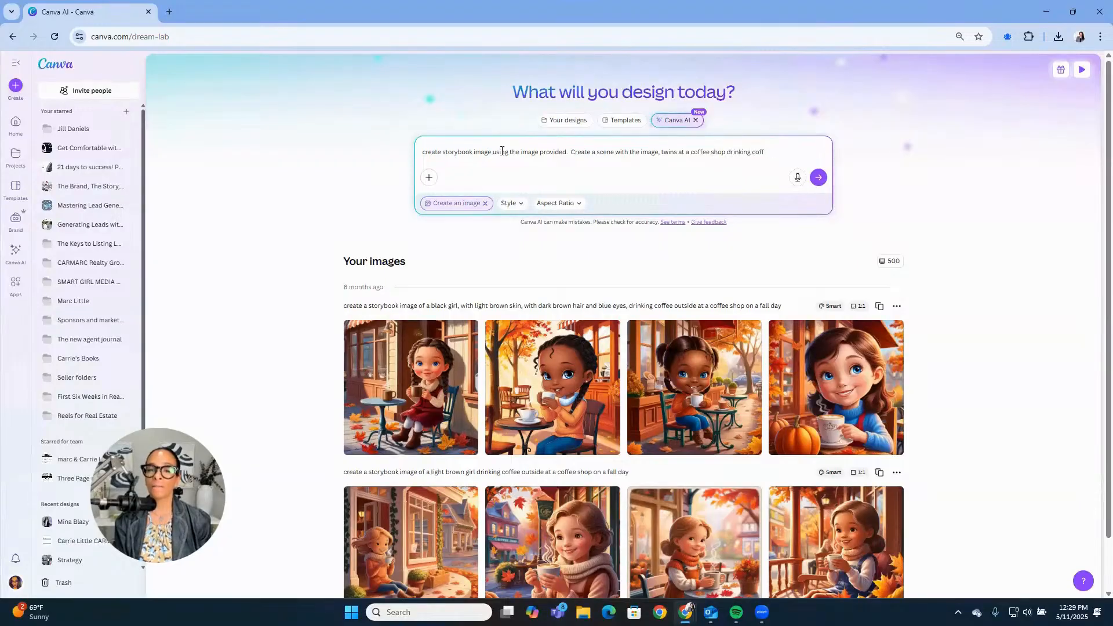
text(ee on a )
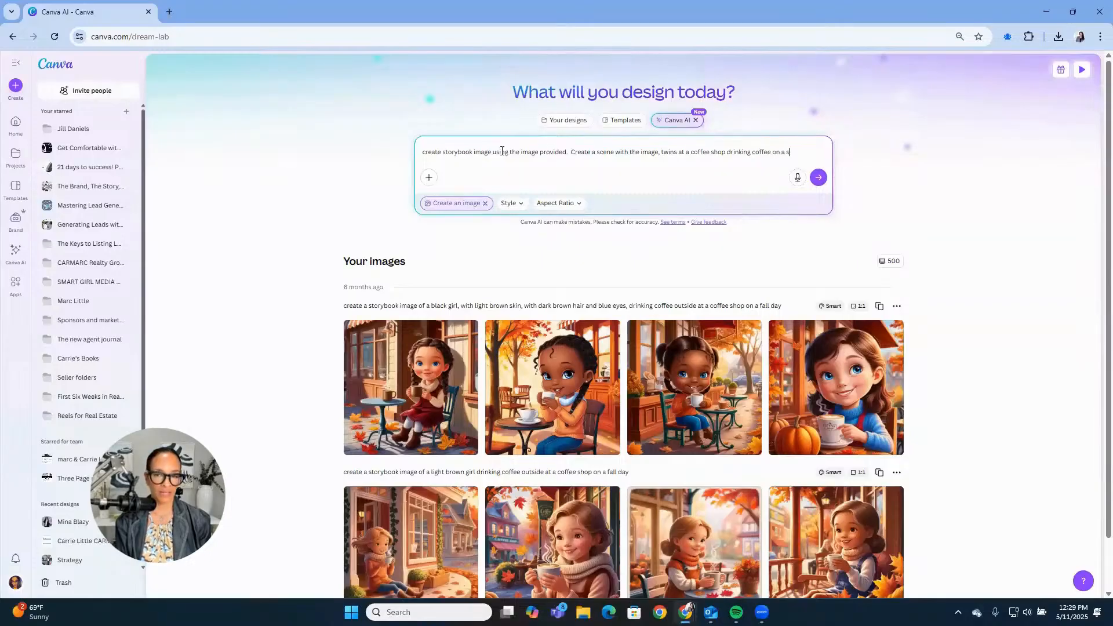
text(spring da)
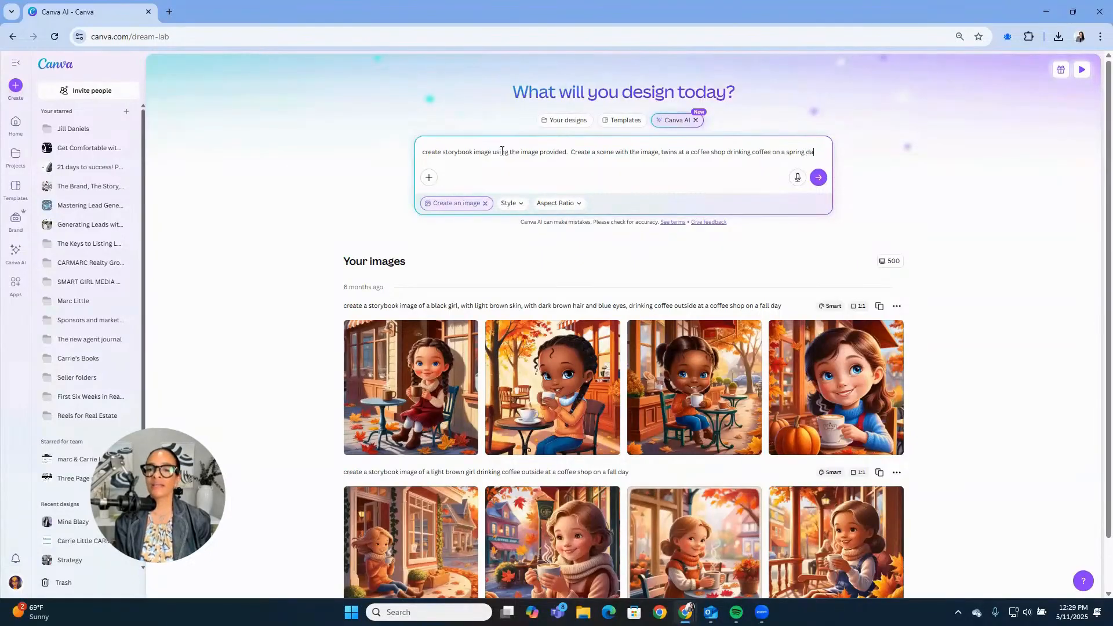
text(t.)
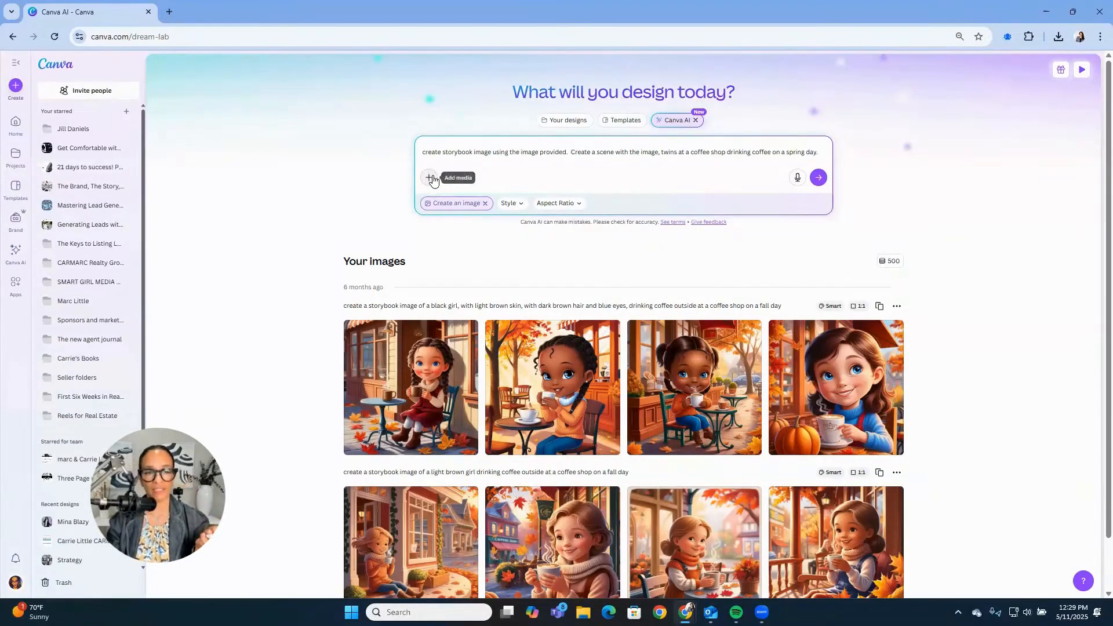
- Upload the PNG photo of the two women whose file name ends in "- 1" from Downloads as prompt media
click(430, 178)
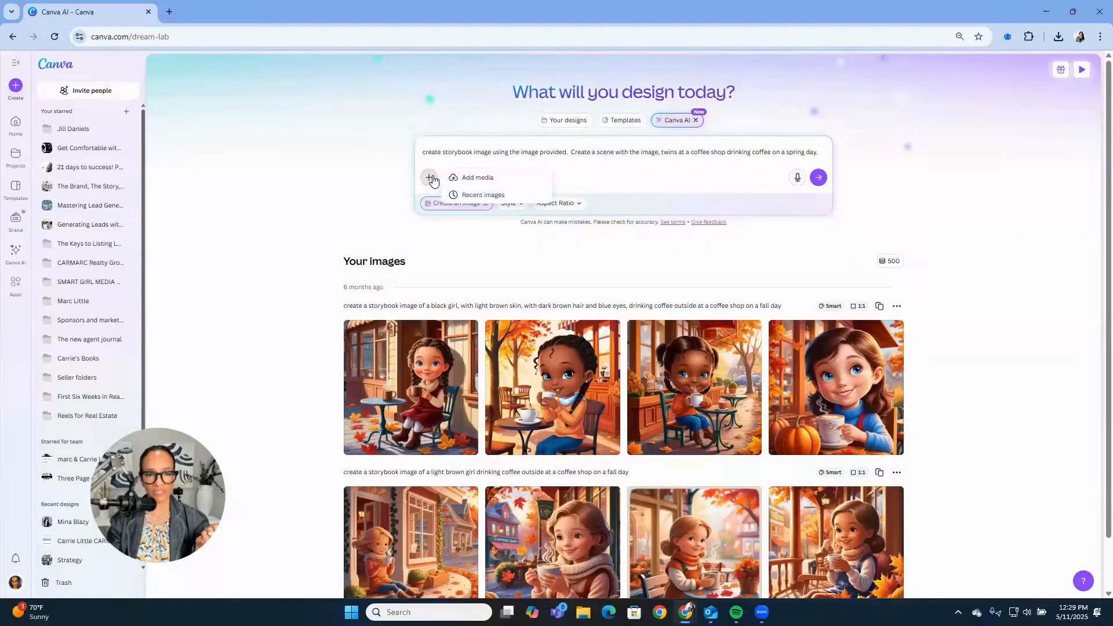
click(470, 183)
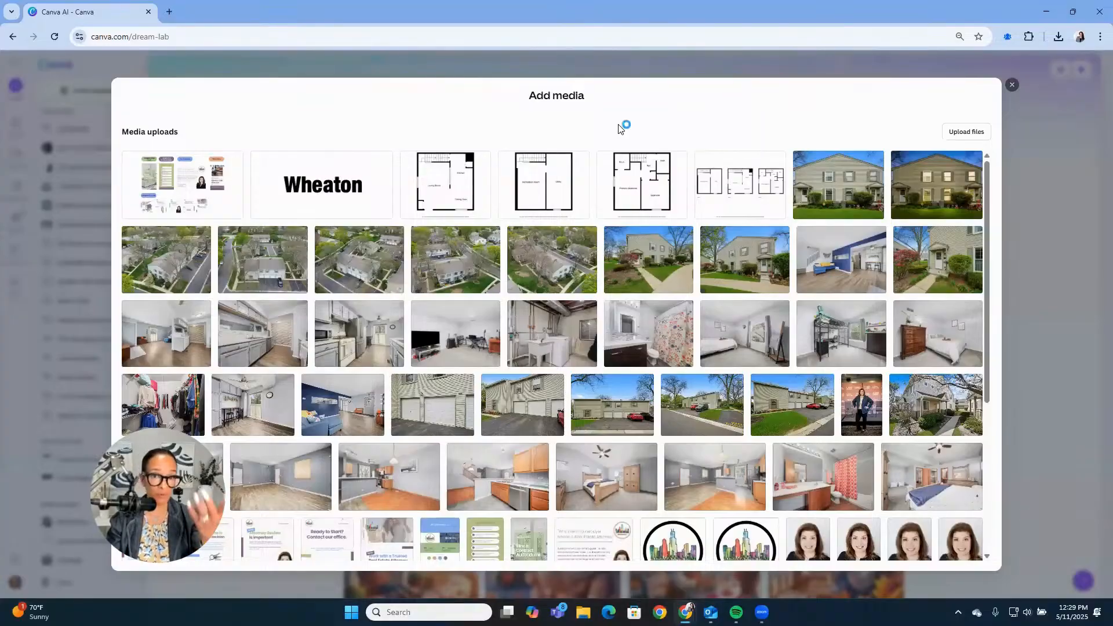
click(965, 133)
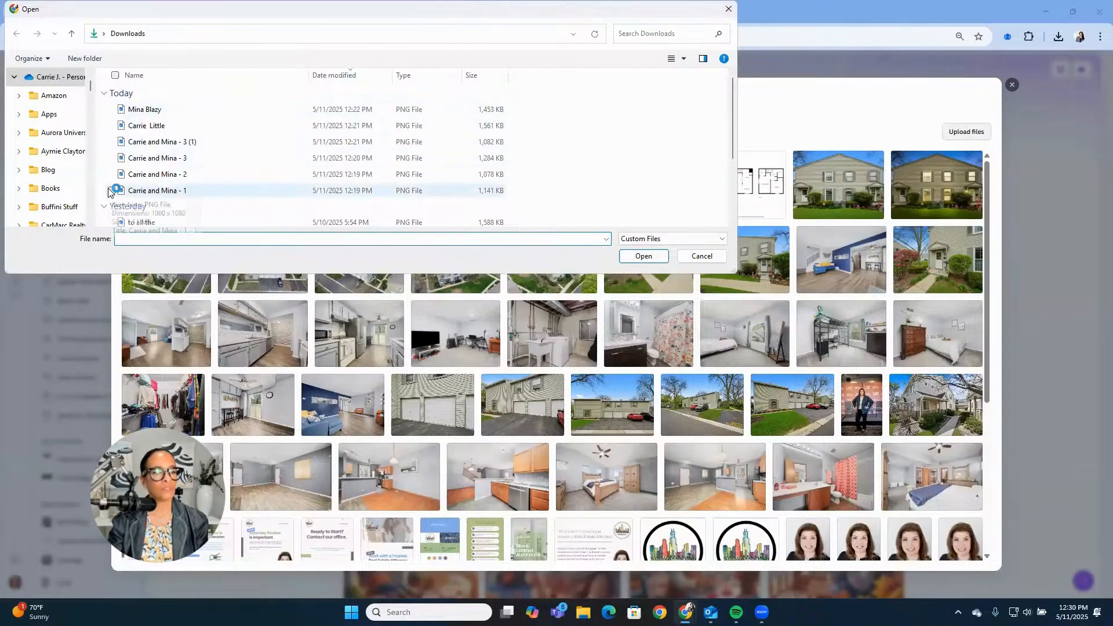
double_click(139, 192)
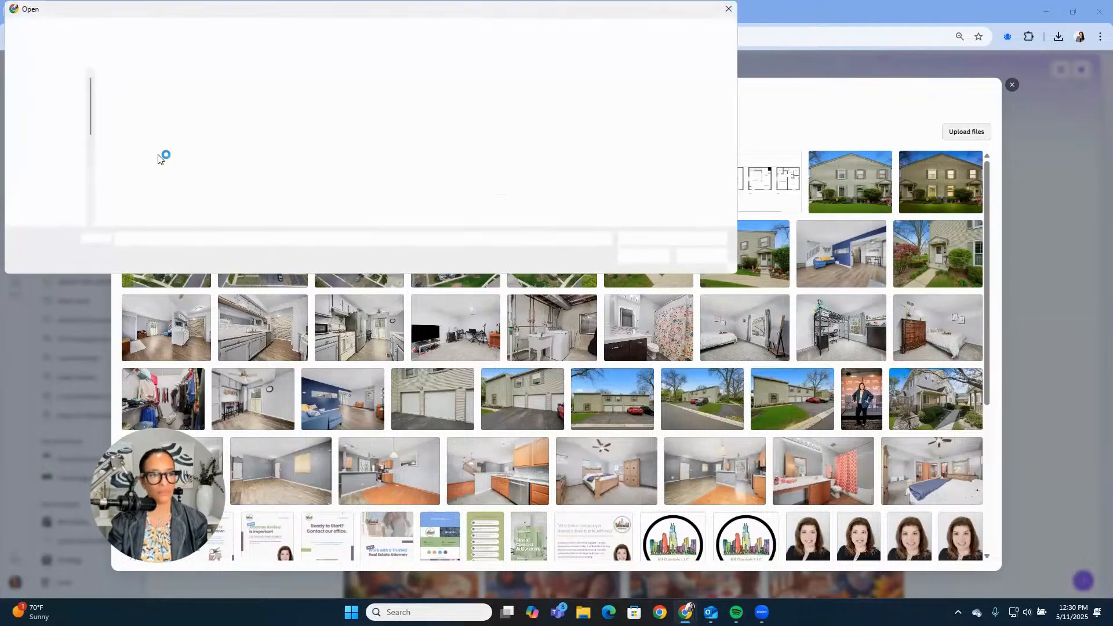
- Upload the five other PNG photos dated today from Downloads, leaving out the one whose file name ends in "- 1"
click(112, 108)
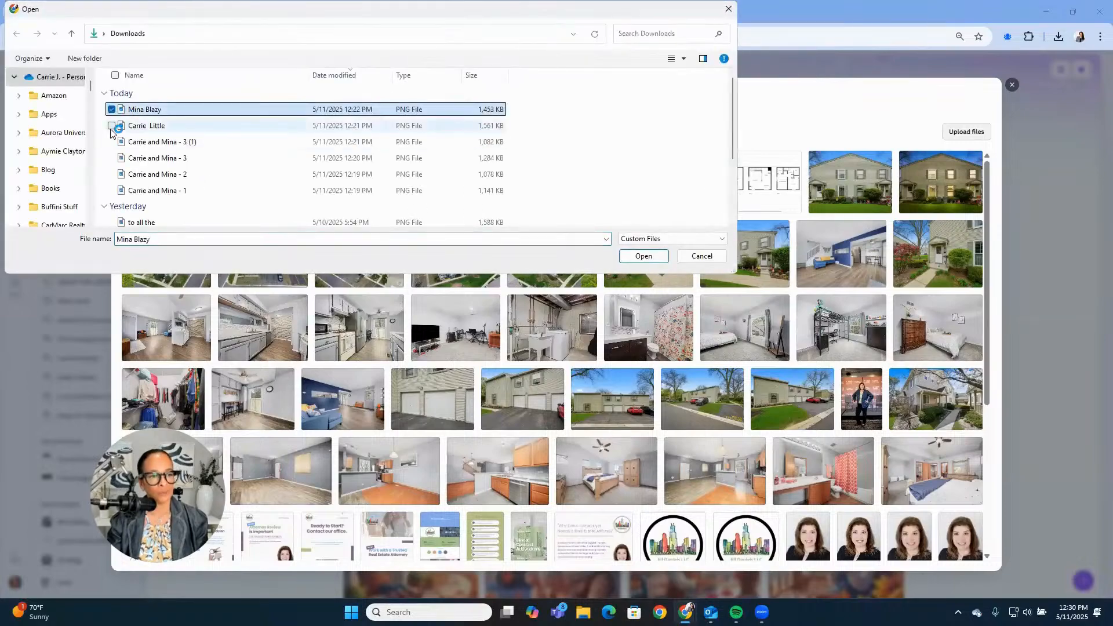
click(112, 125)
click(112, 141)
click(112, 158)
click(113, 174)
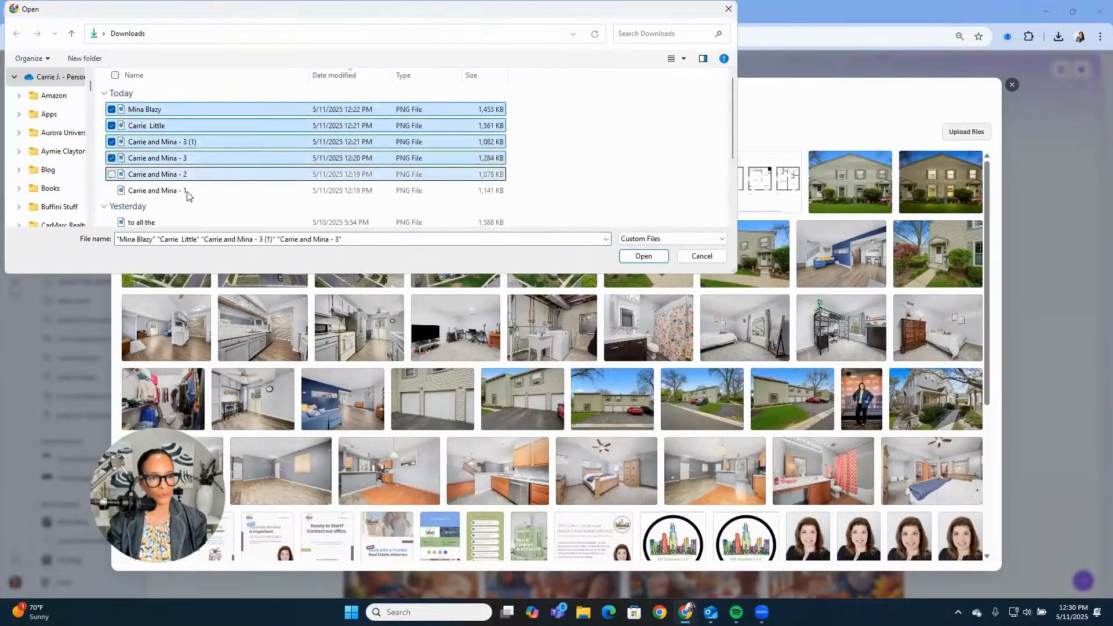
click(111, 109)
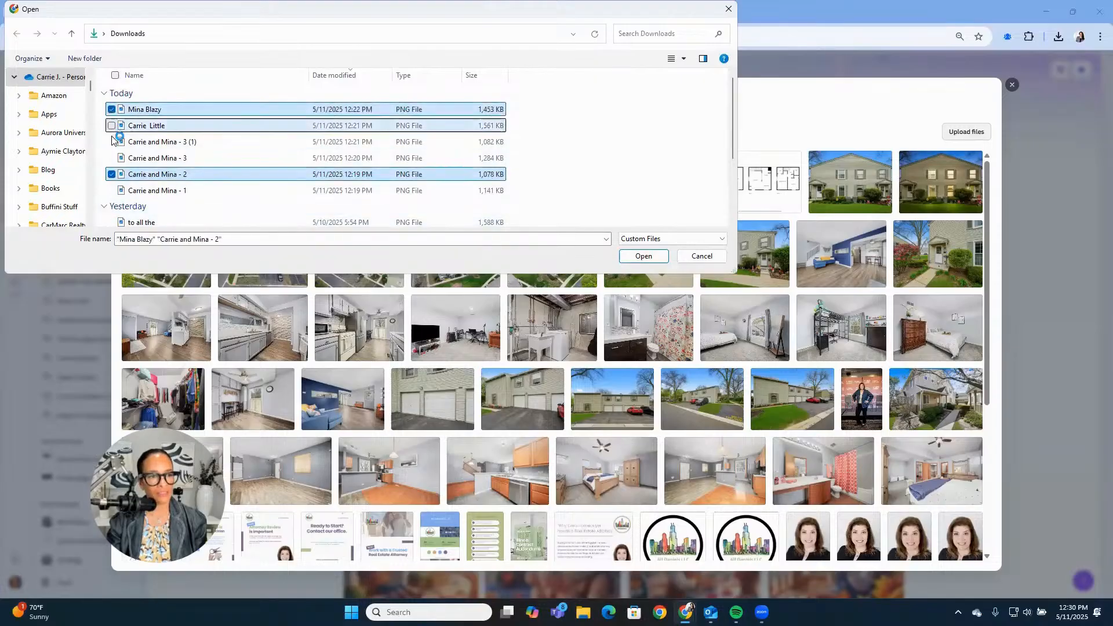
click(112, 125)
click(111, 142)
click(111, 157)
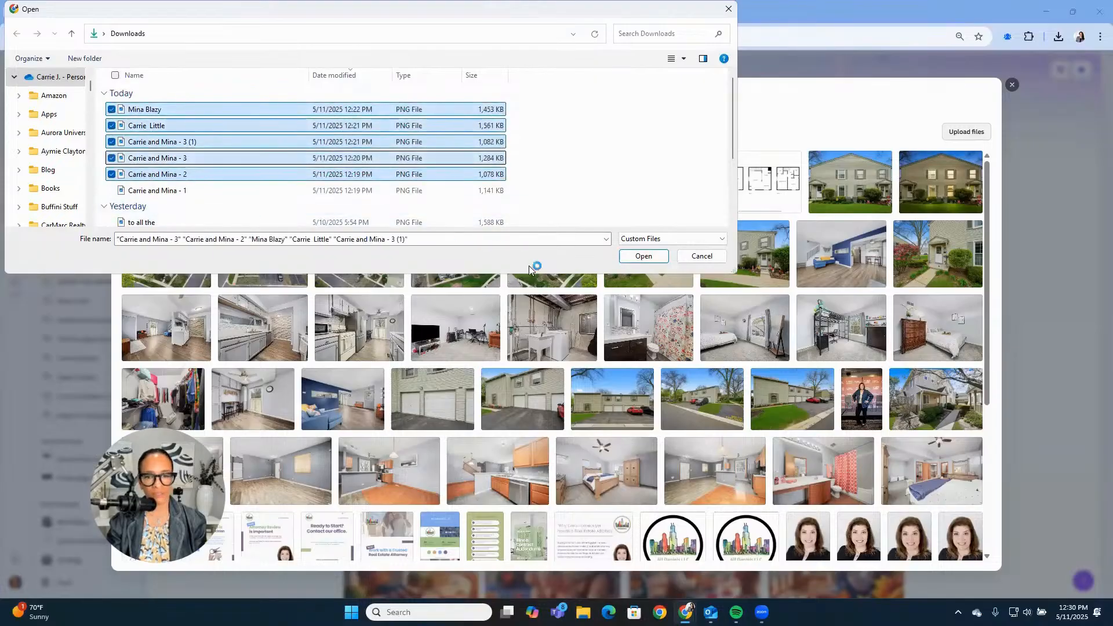
click(643, 256)
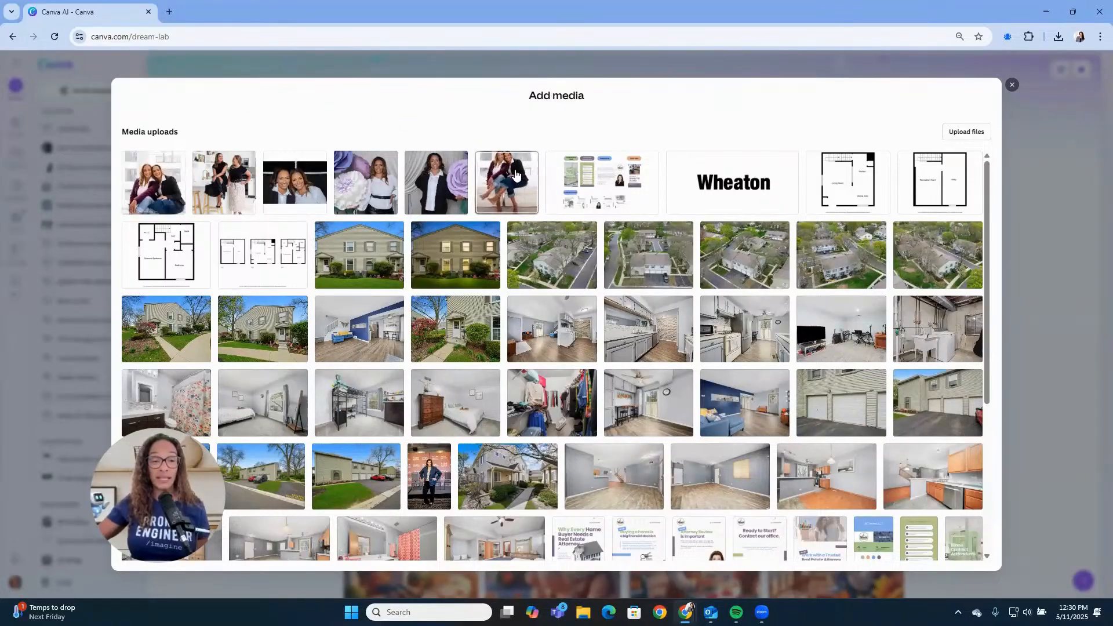
- Attach the first uploaded photo, showing the two women seated together, to the coffee shop prompt and generate the images
click(158, 187)
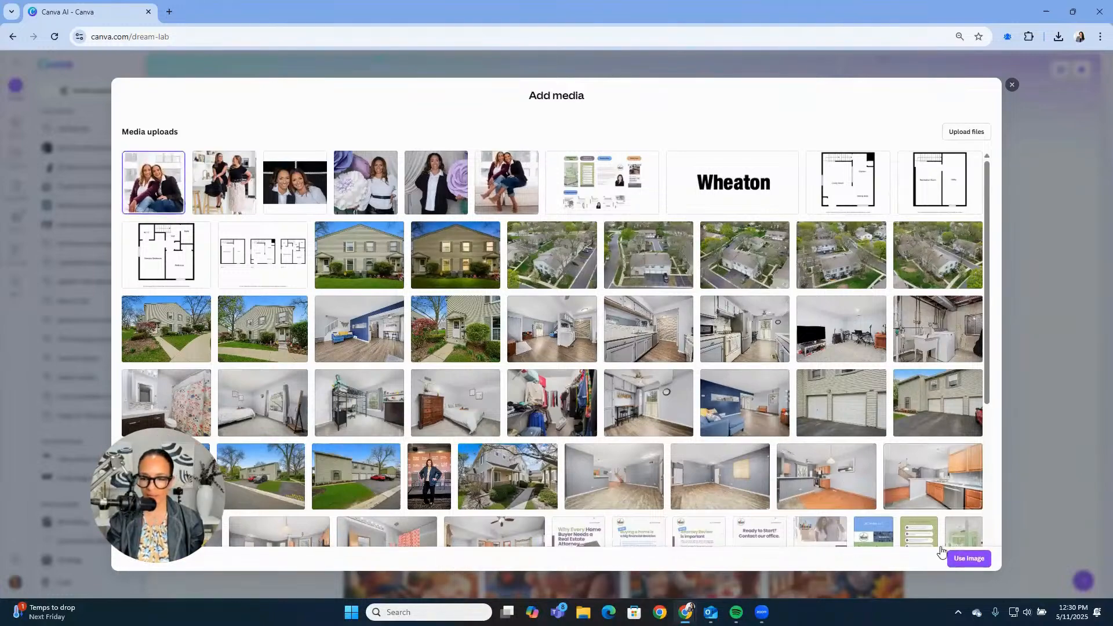
click(974, 560)
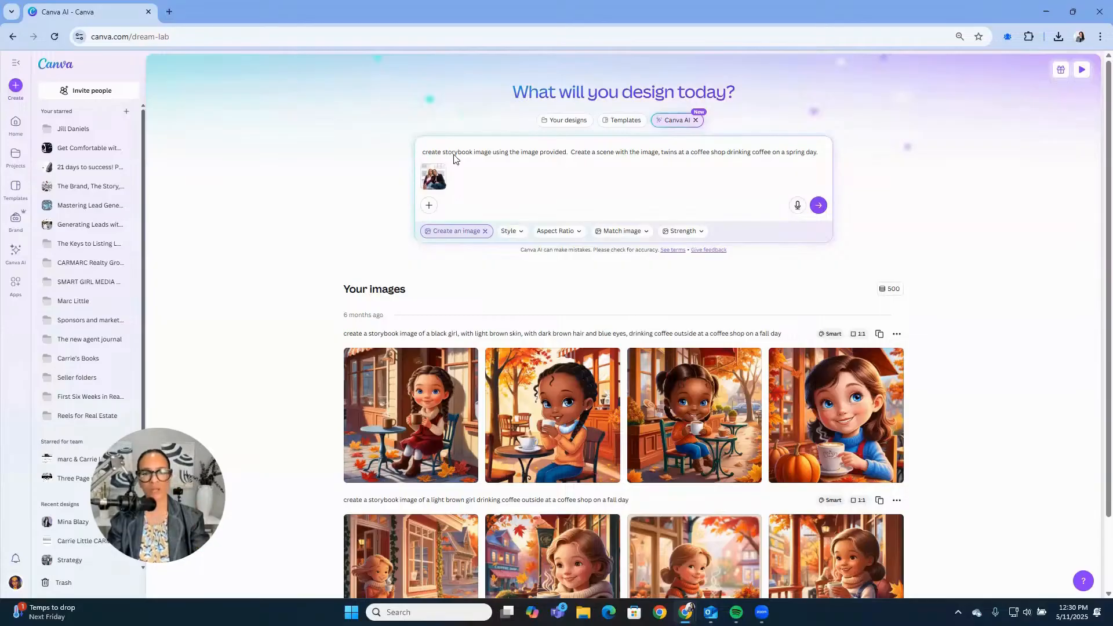
click(817, 205)
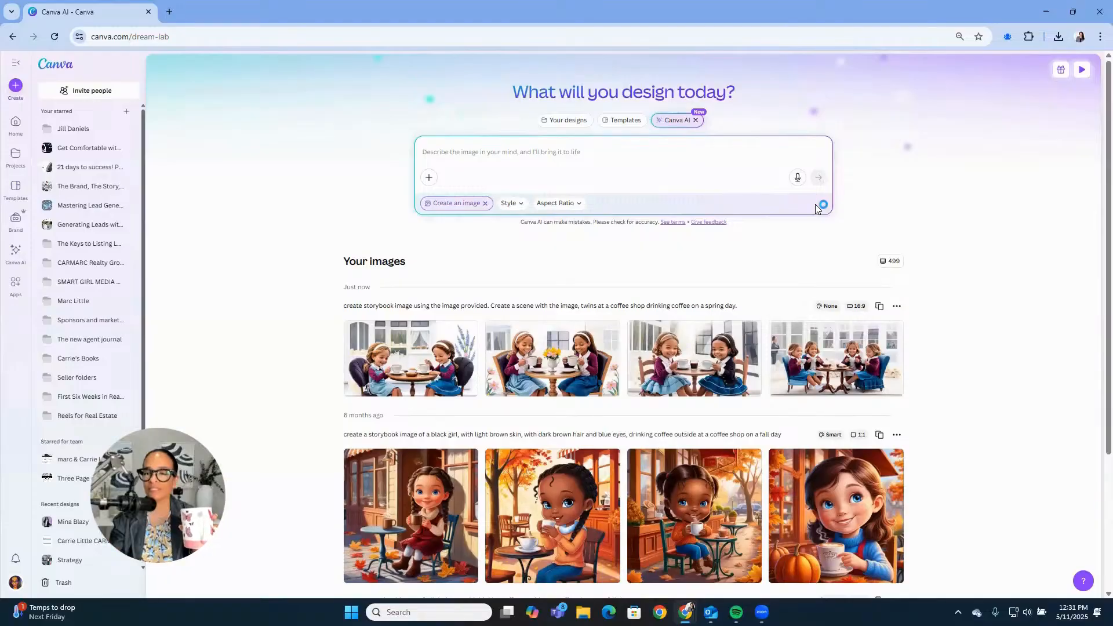
- Download the second generated coffee shop image, with the yellow flowers on the table, and open it for editing
mouse_move(832, 368)
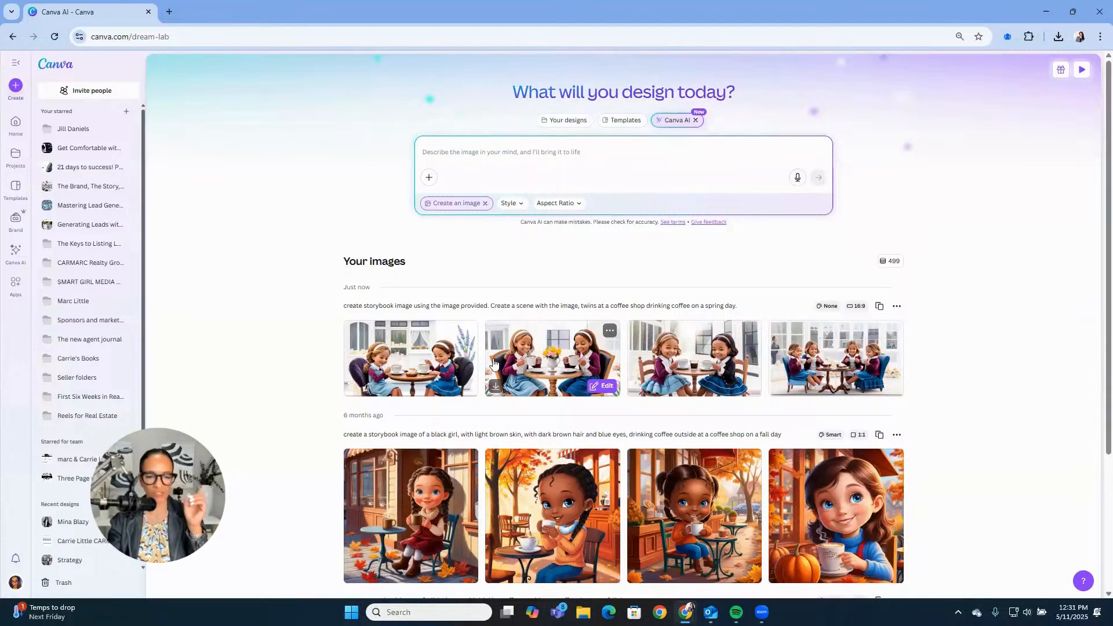
click(496, 391)
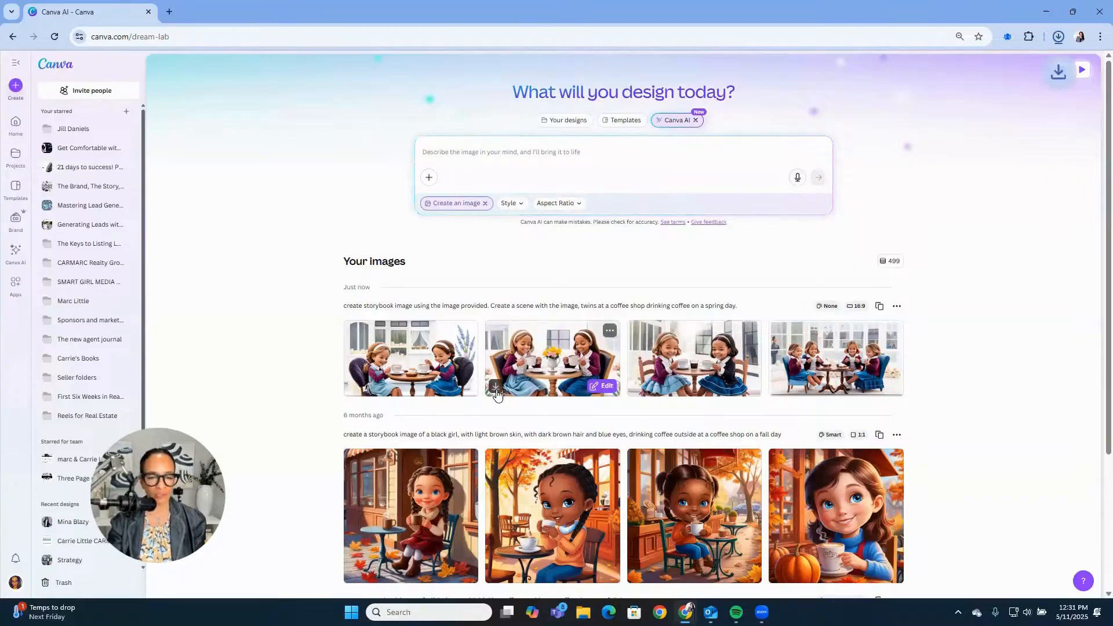
click(609, 330)
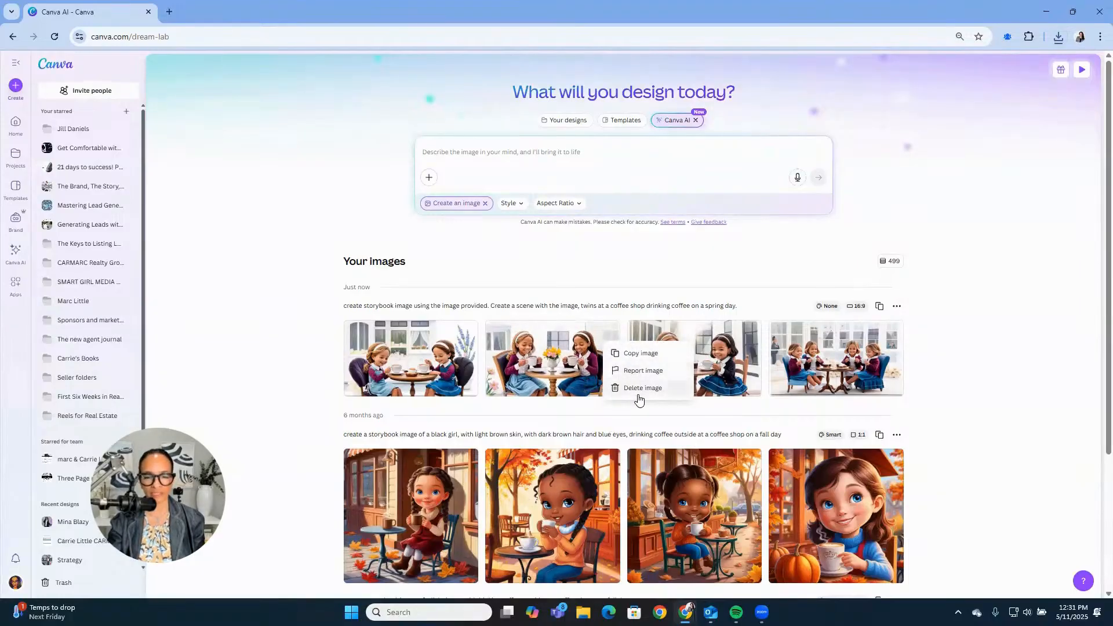
click(594, 389)
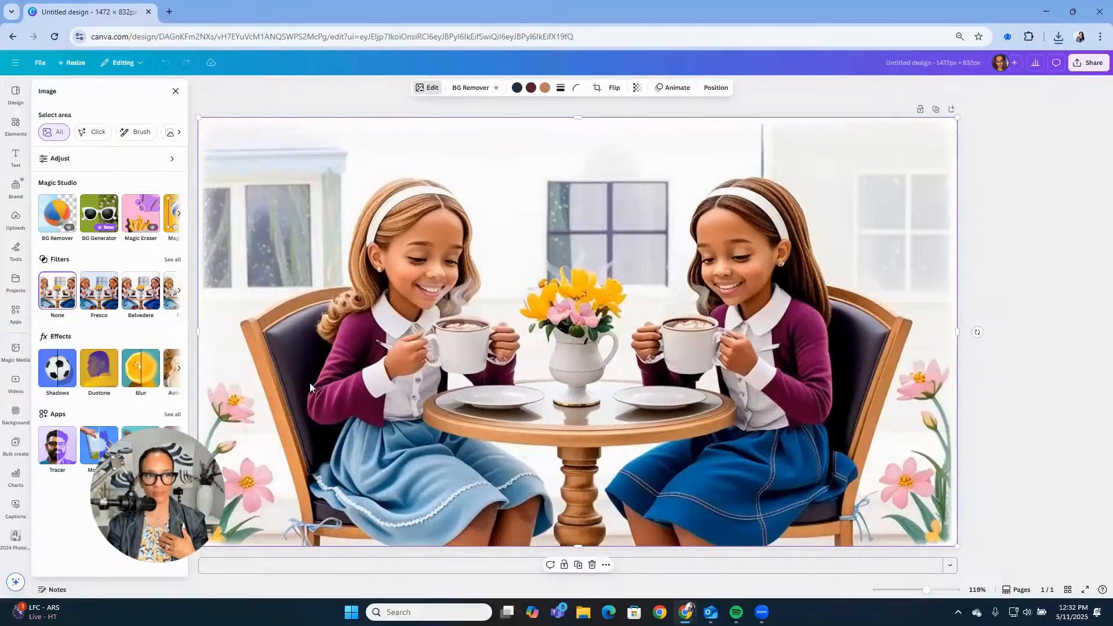
- Open canva.com in a new browser tab and start Canva AI in Create an image mode
click(168, 11)
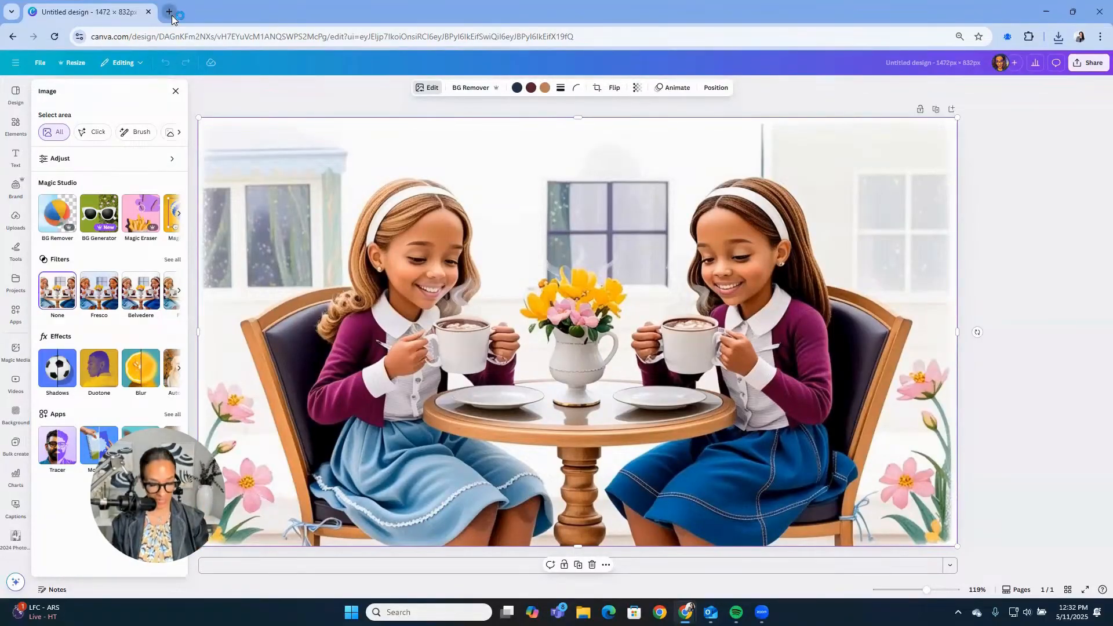
text(can)
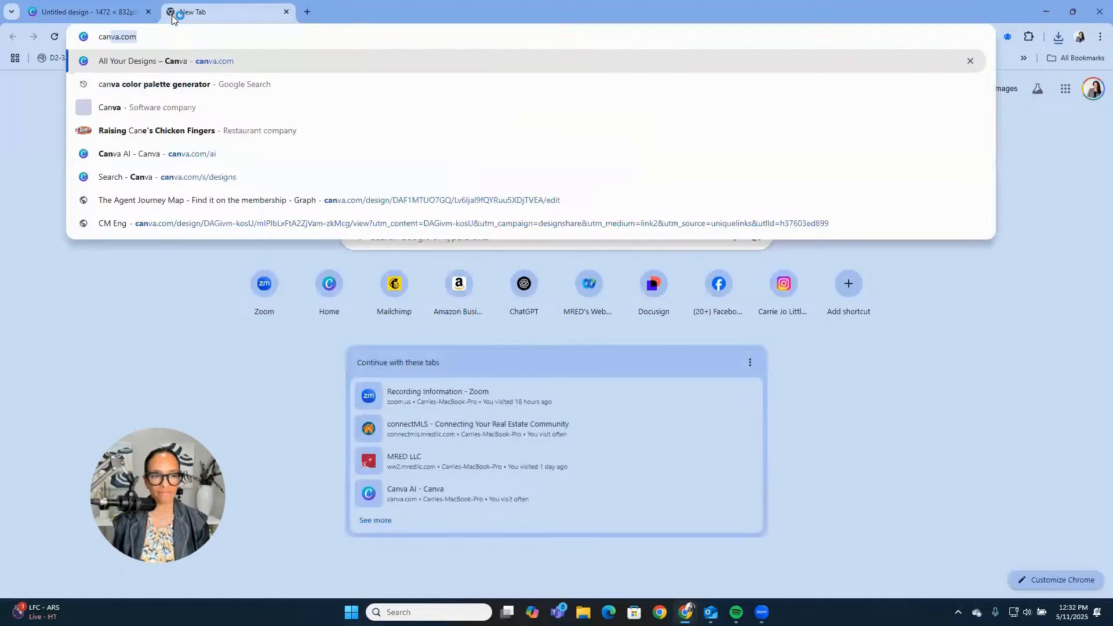
key(Return)
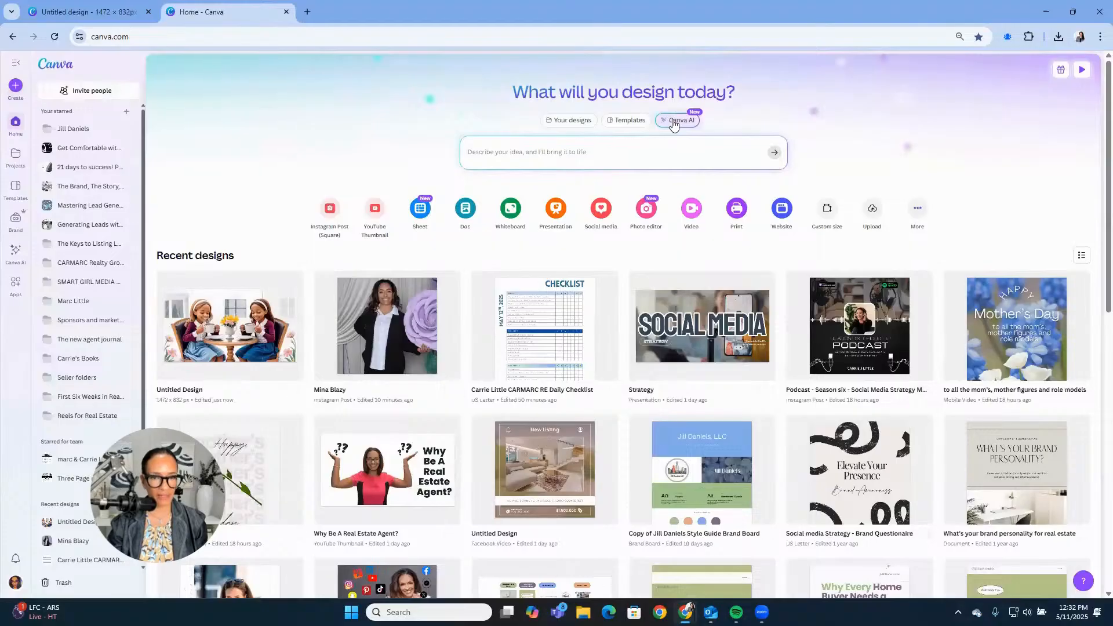
click(673, 123)
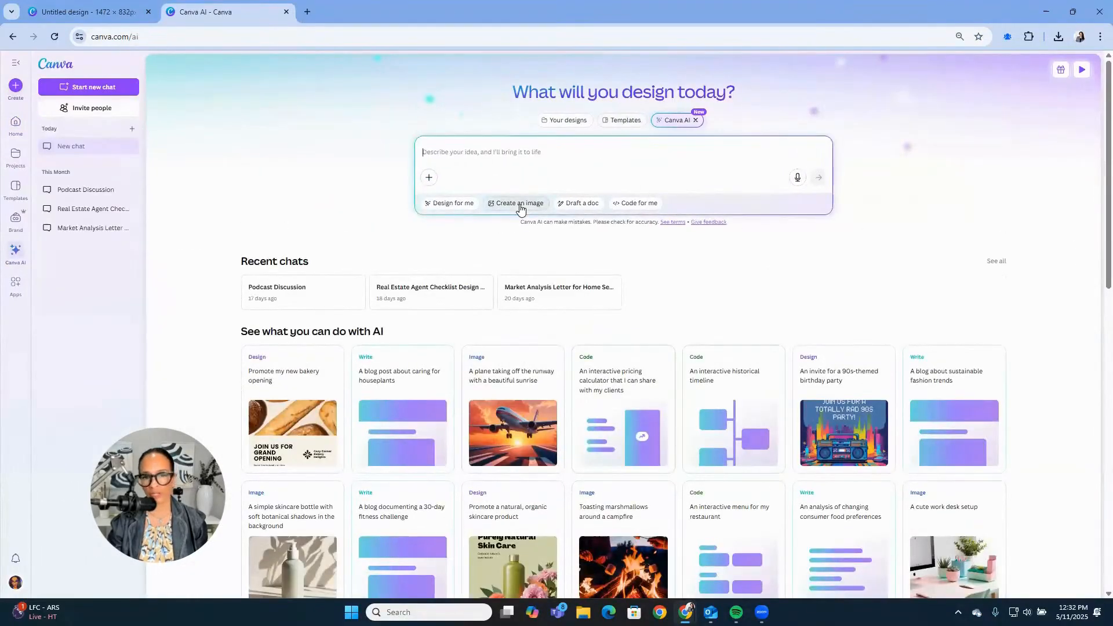
click(520, 204)
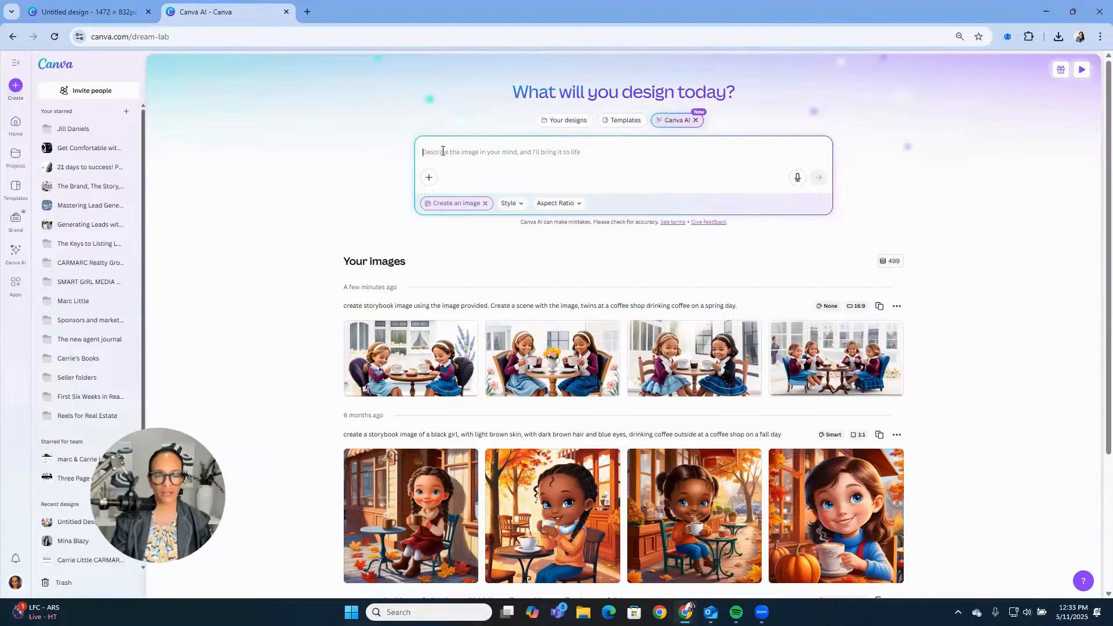
- Begin the new image prompt with "create a"
text(create)
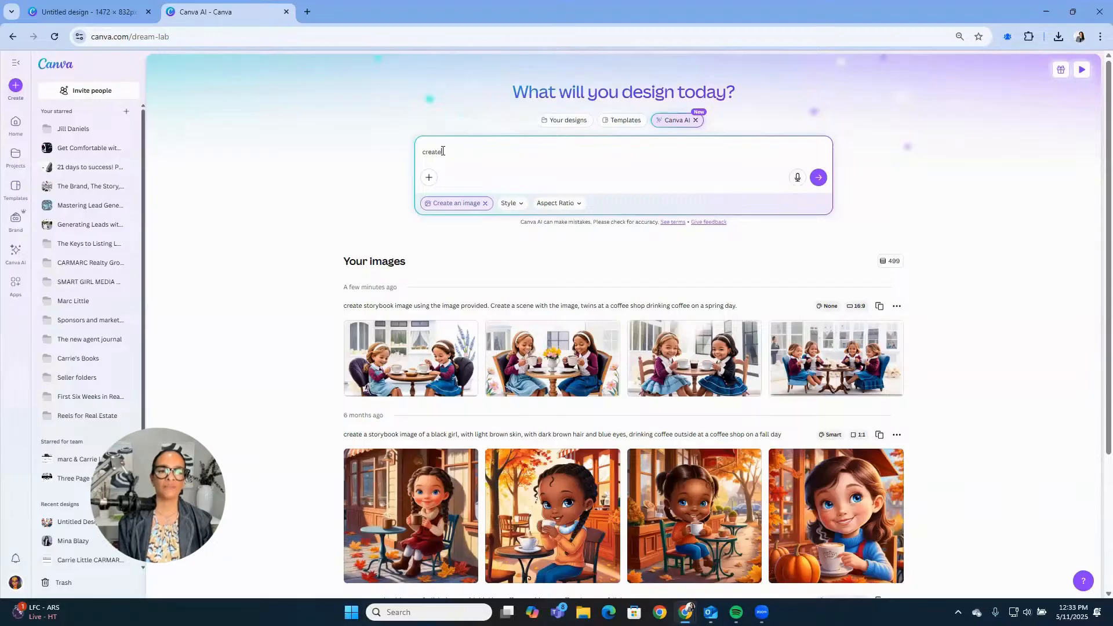
text( and image)
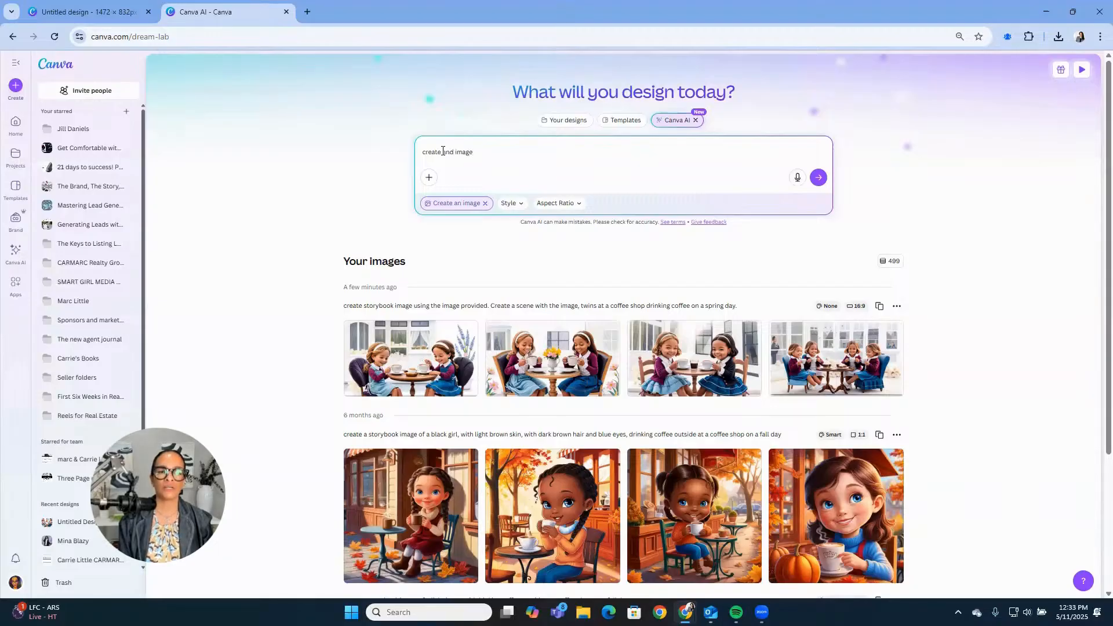
key(BackSpace)
key(BackSpace)
key(BackSpace)
key(BackSpace)
key(BackSpace)
key(BackSpace)
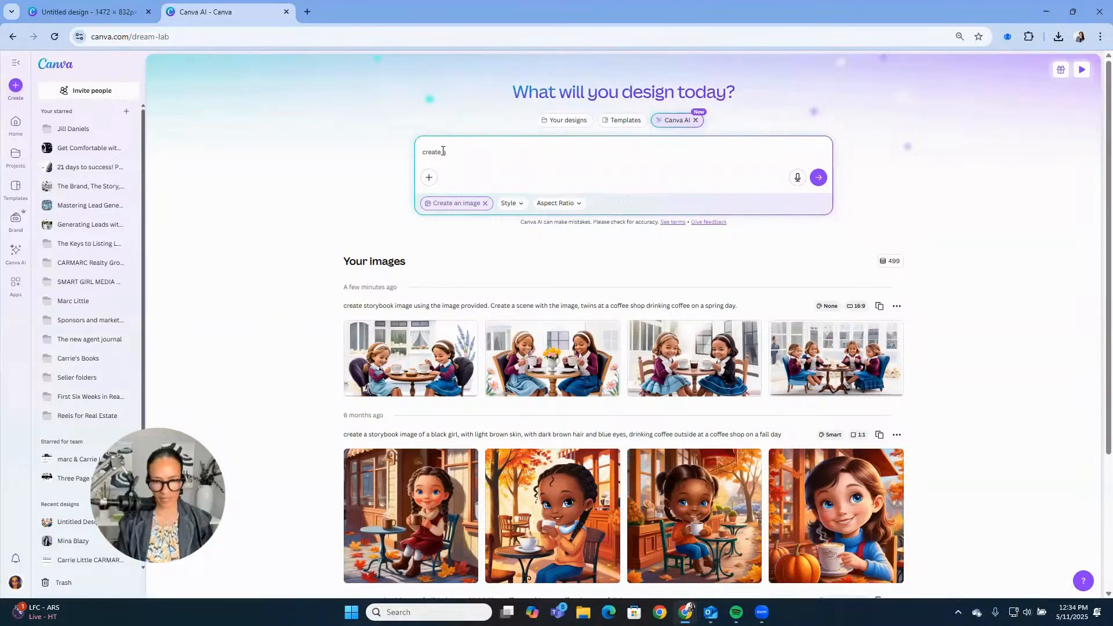
text(a)
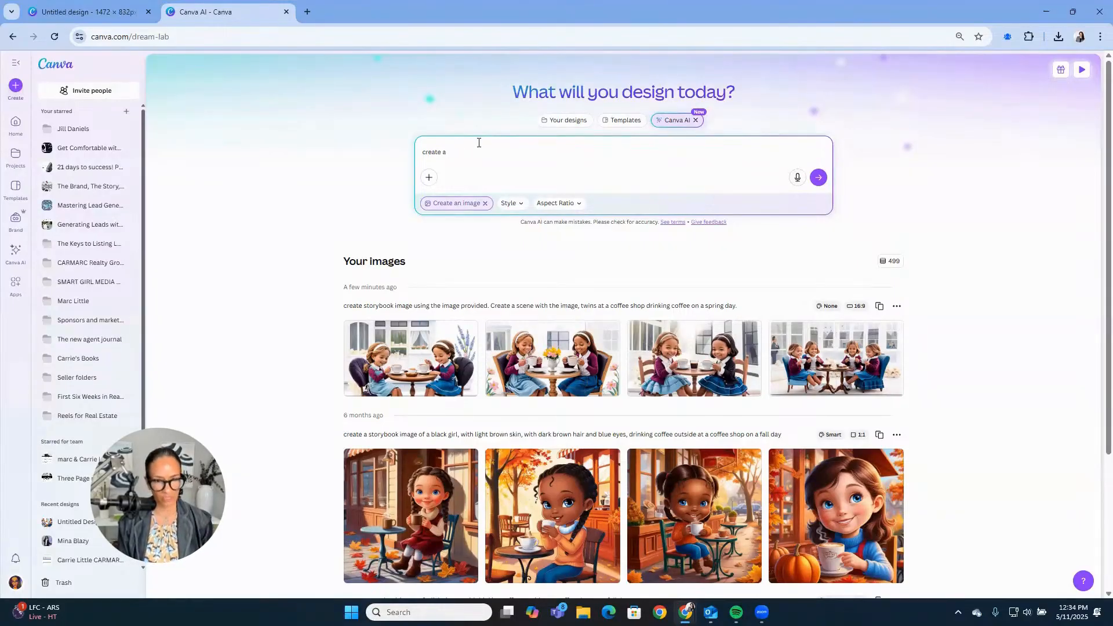
text(an image)
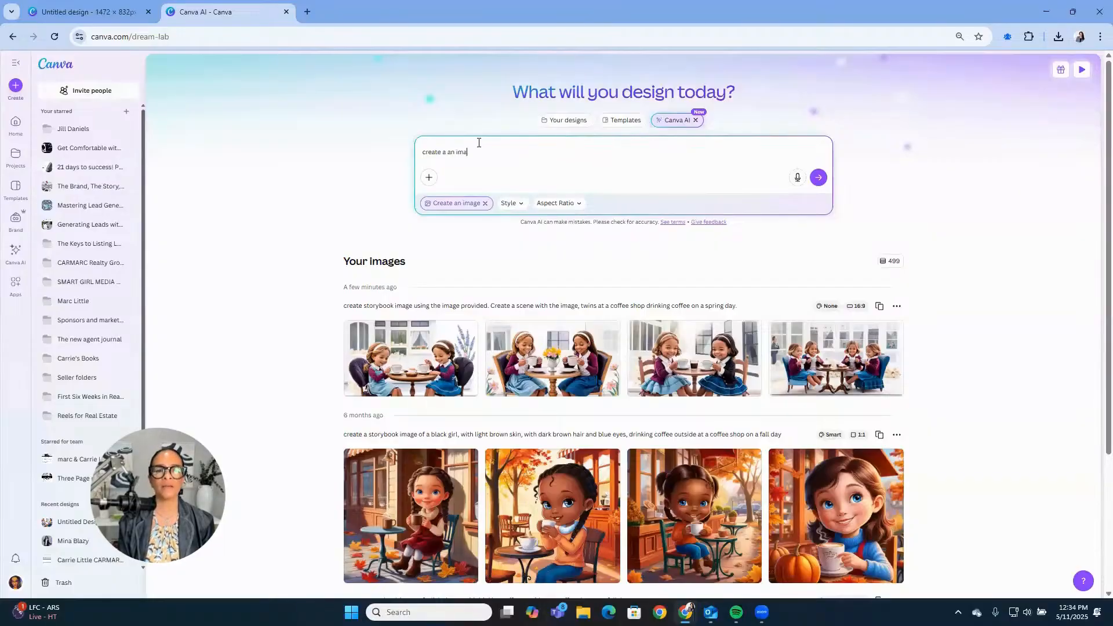
key(BackSpace)
key(BackSpace)
key(BackSpace)
key(BackSpace)
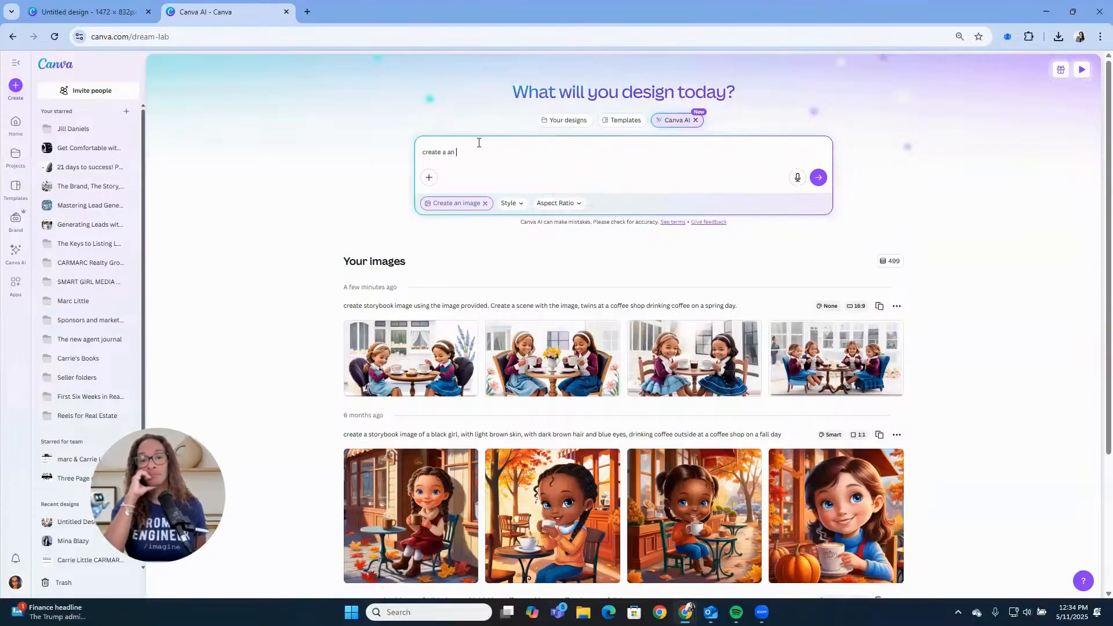
key(BackSpace)
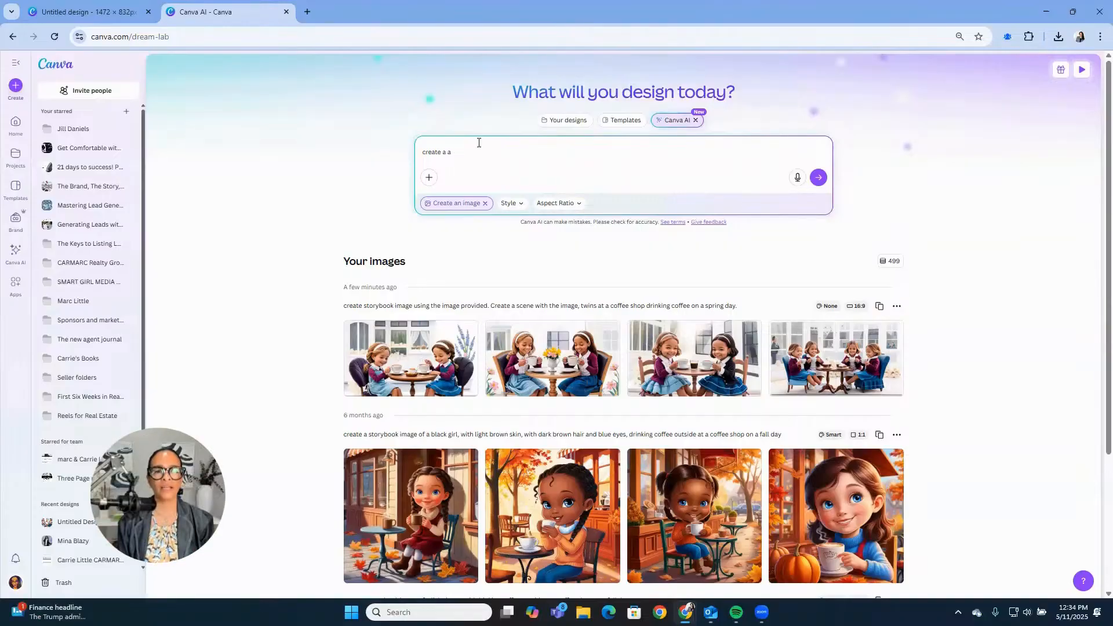
- Continue the prompt with "picture book image using the added image"
text(icture )
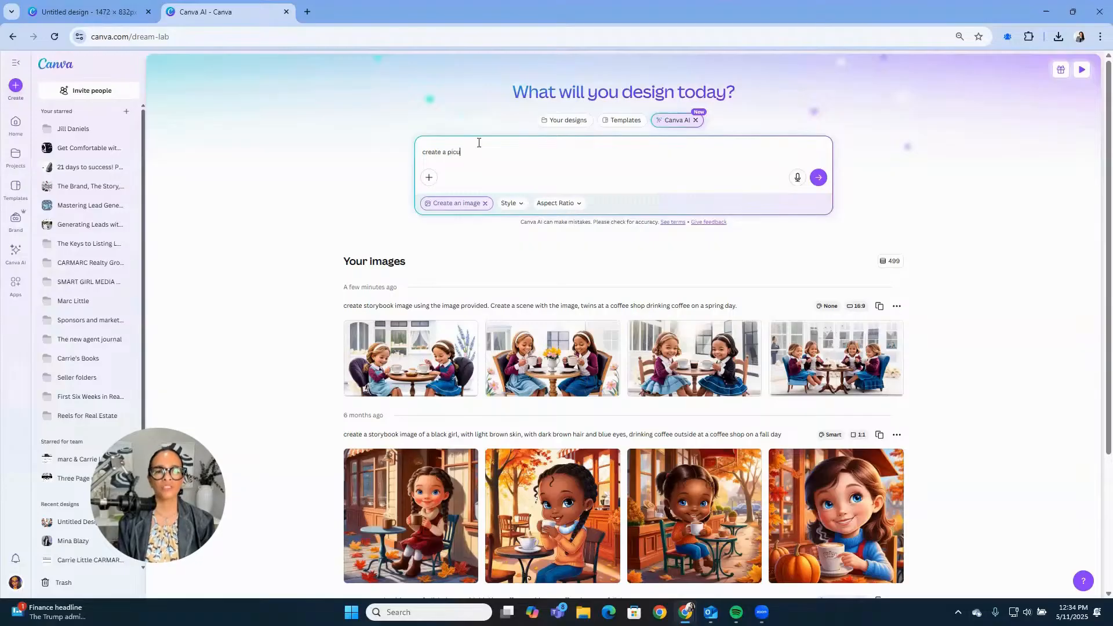
text(book)
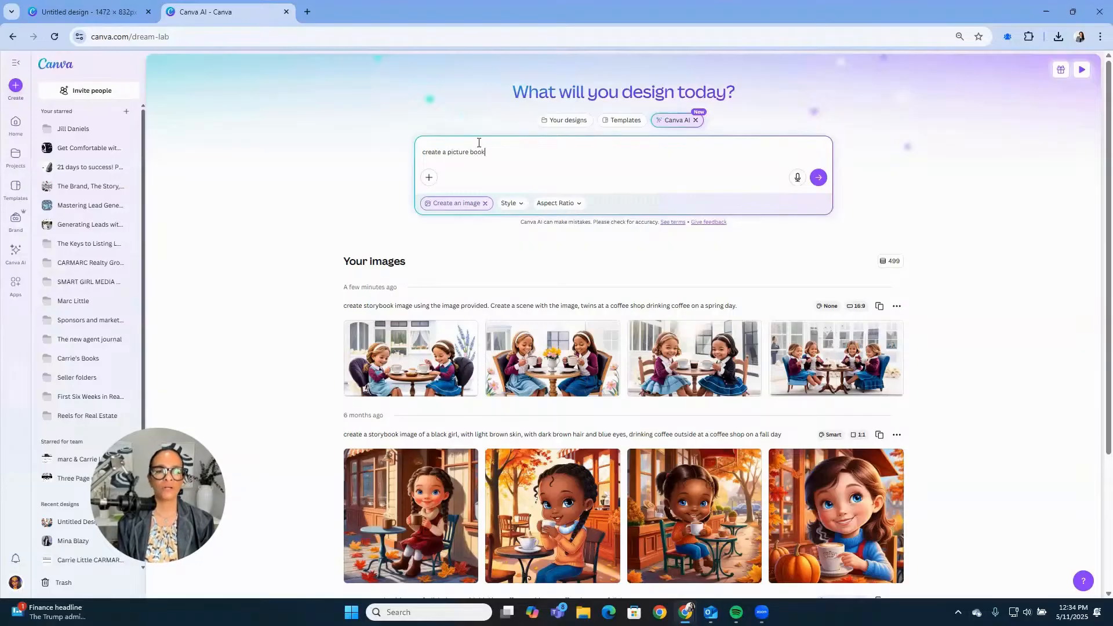
text( image us)
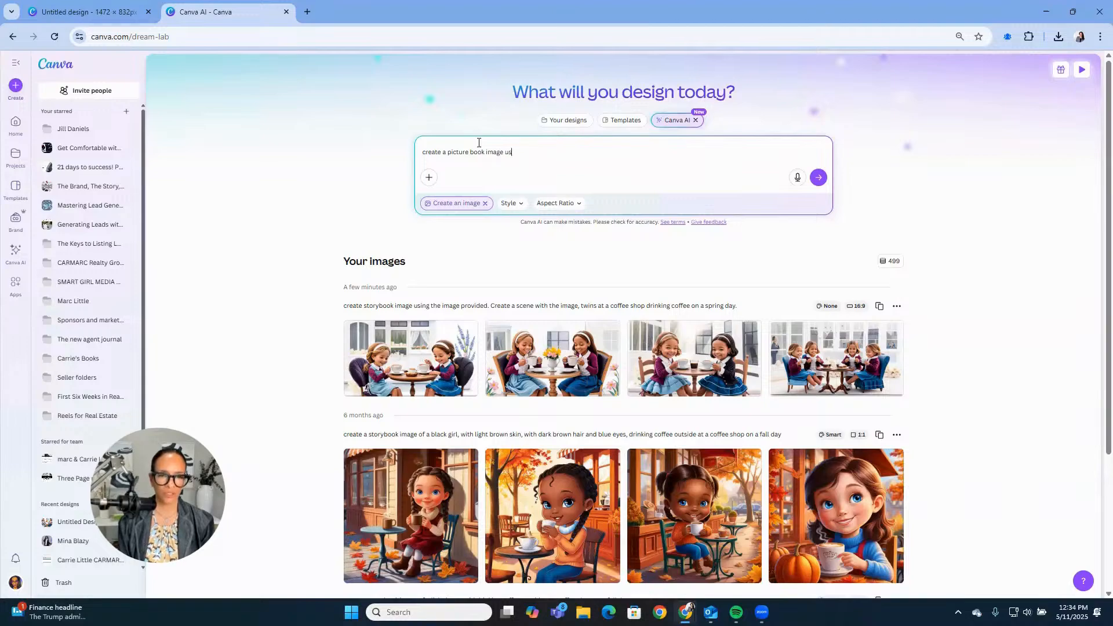
text(ing the a)
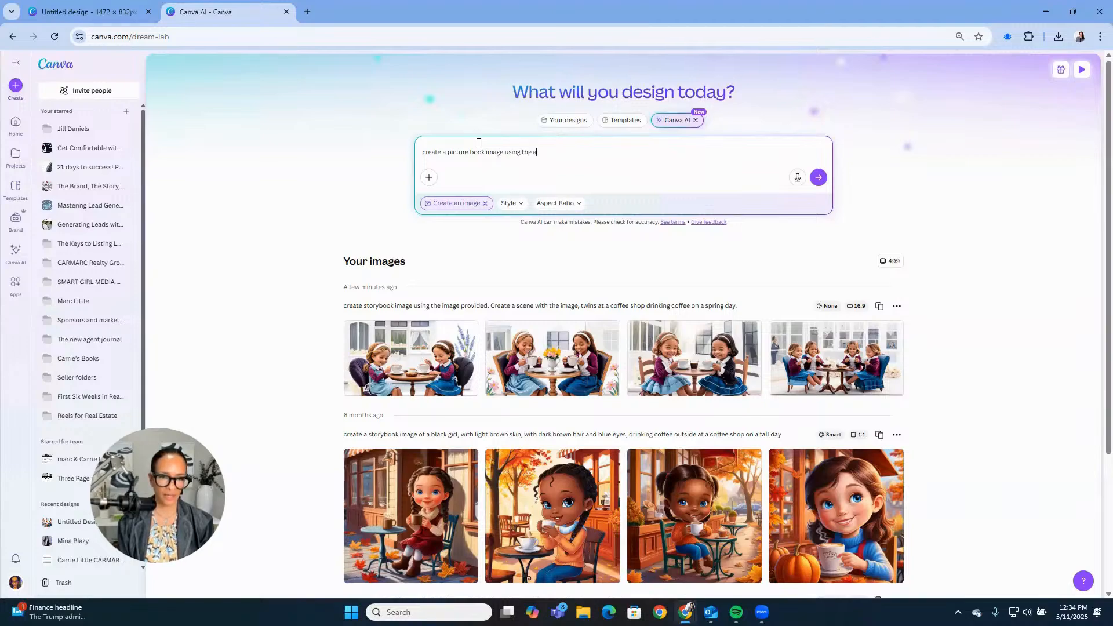
text(dded image)
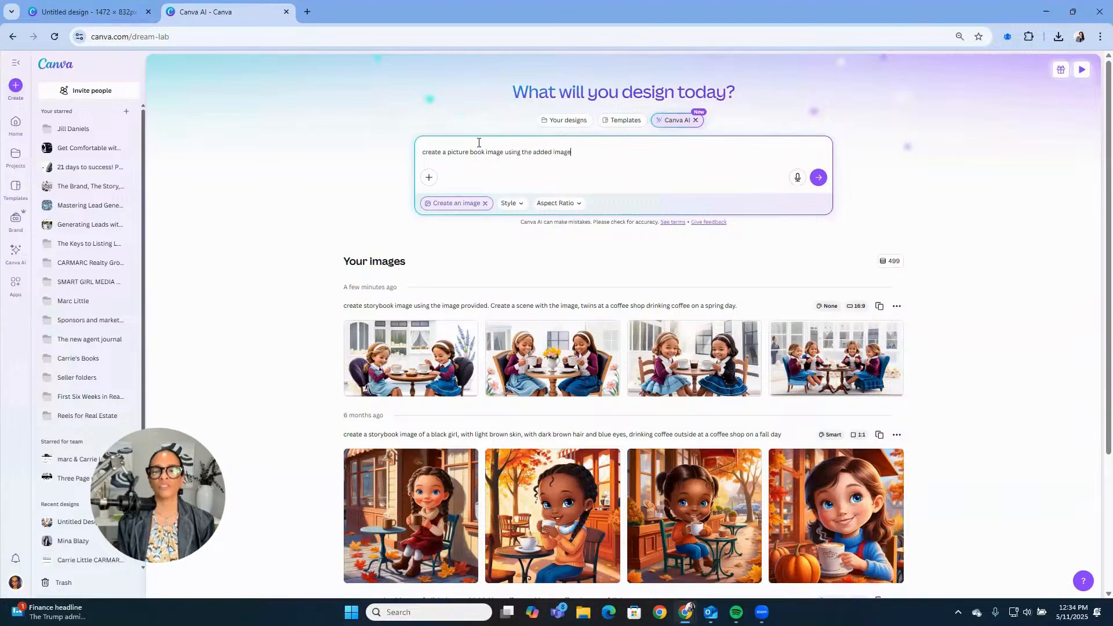
- Finish the prompt with "of twins in their bedroom reading books"
text( of)
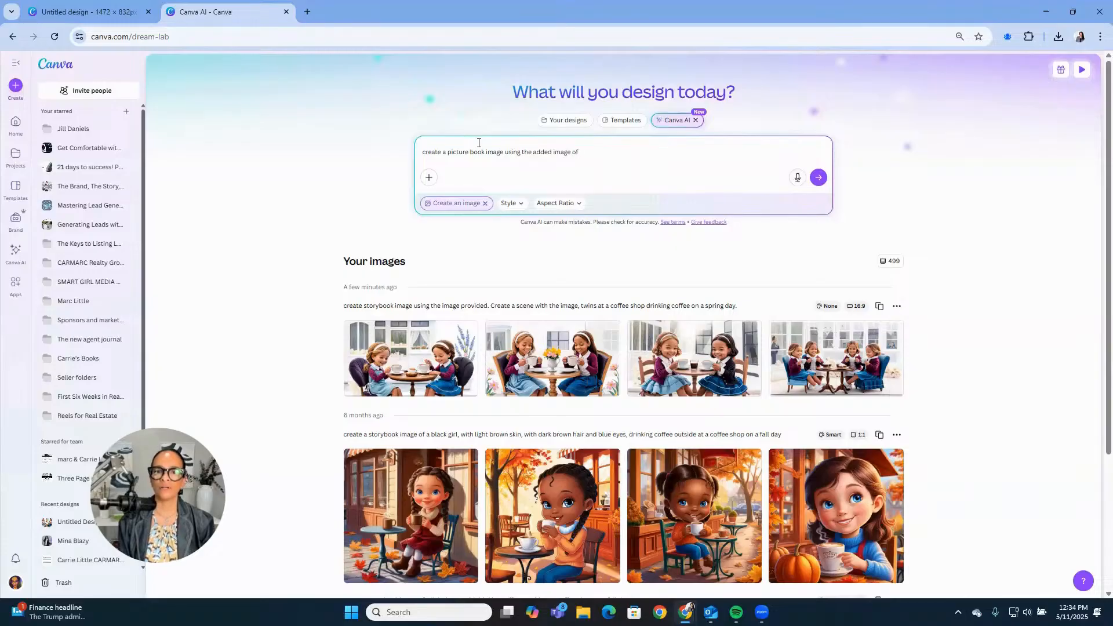
text( twins )
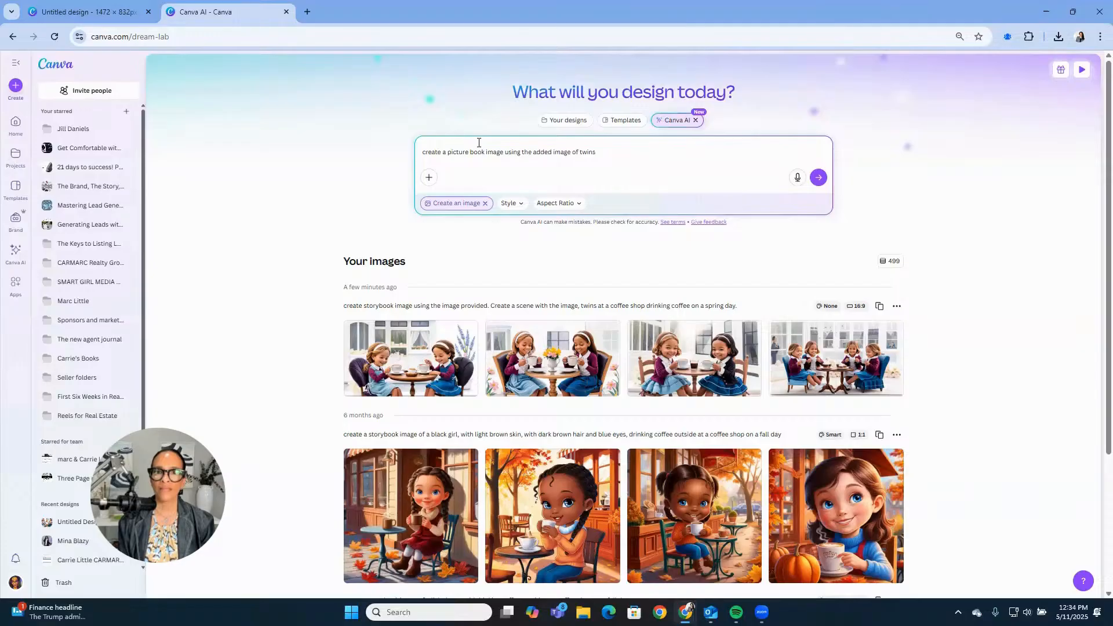
text(in their b)
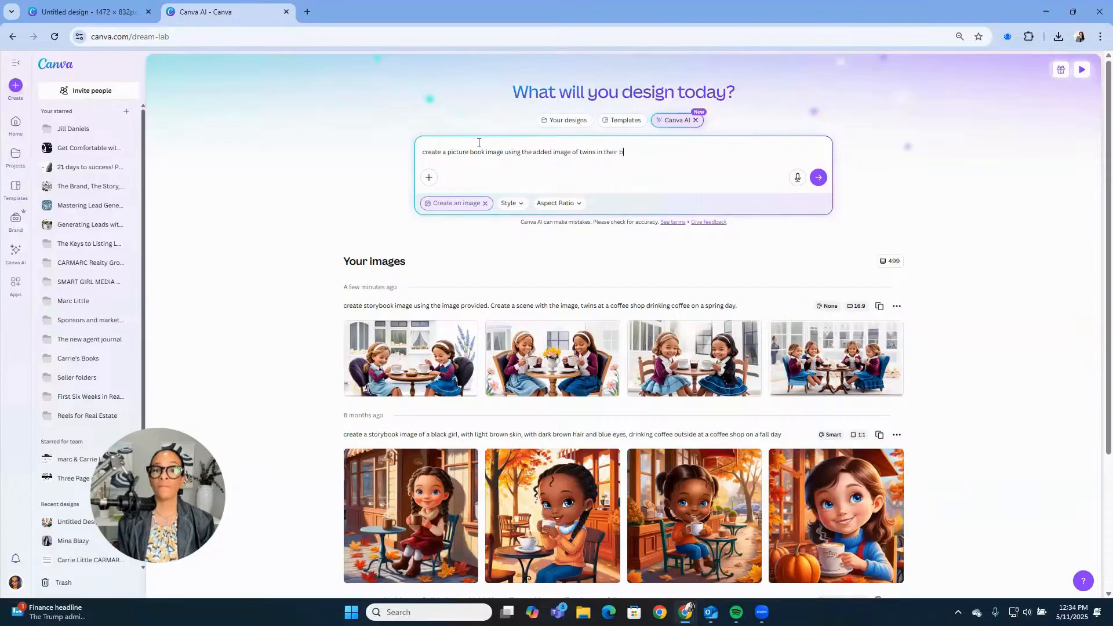
text(edroom readin)
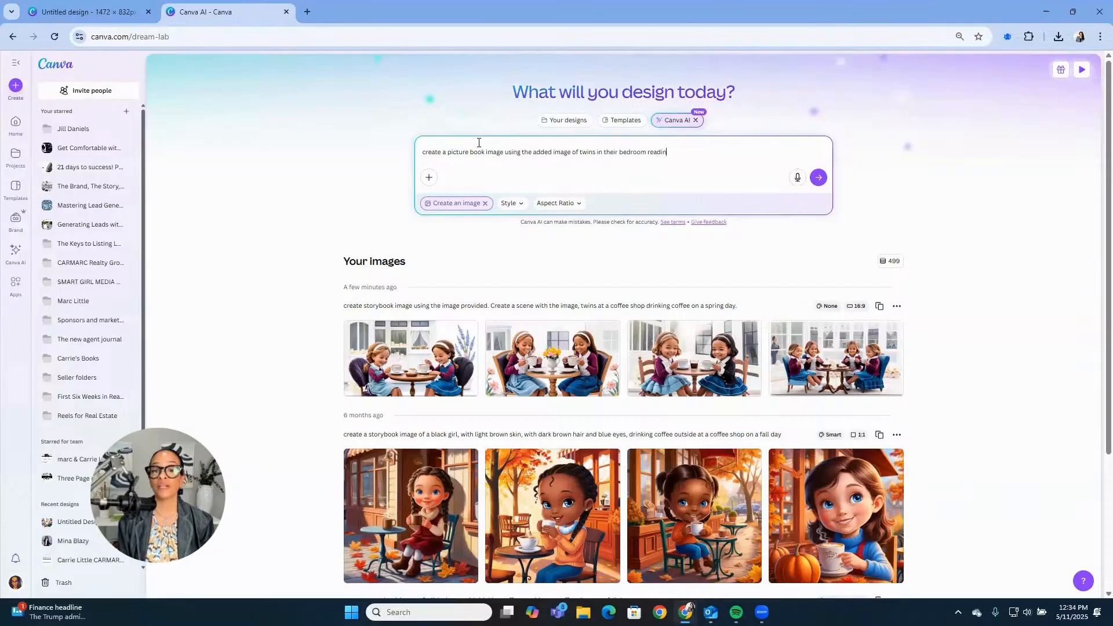
text(g books)
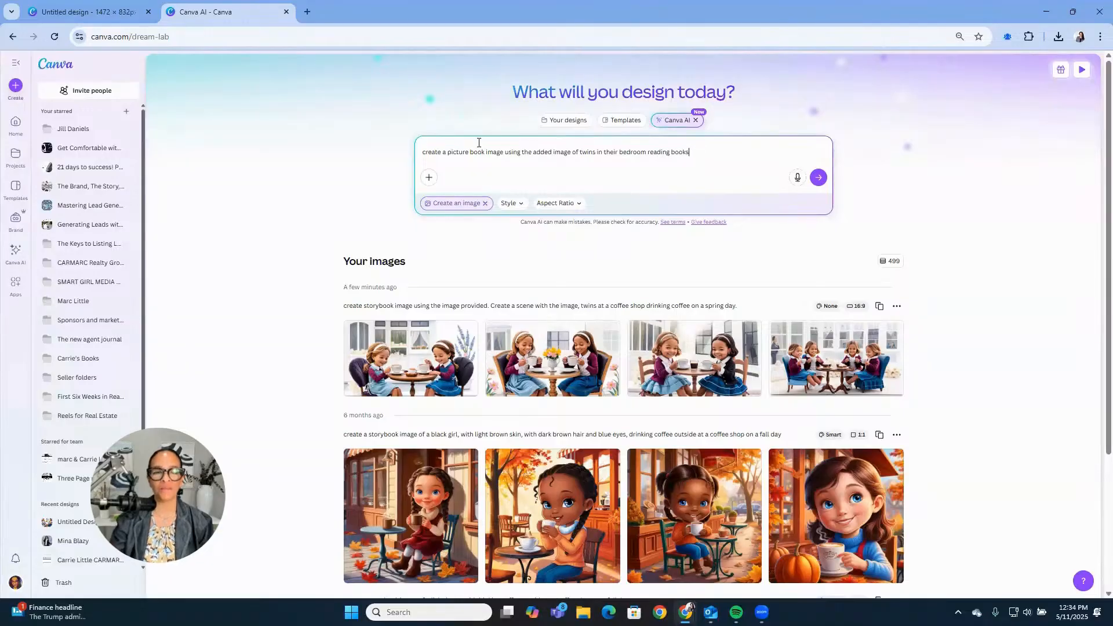
- Attach the uploaded photo of the twins standing in black tops to the bedroom reading prompt
click(429, 178)
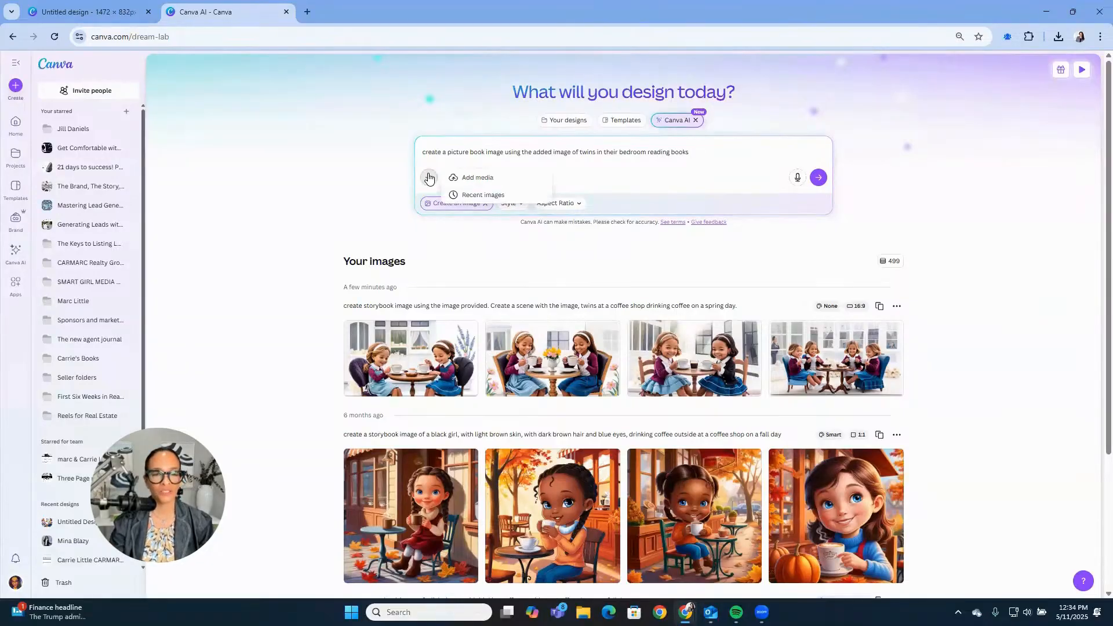
click(470, 185)
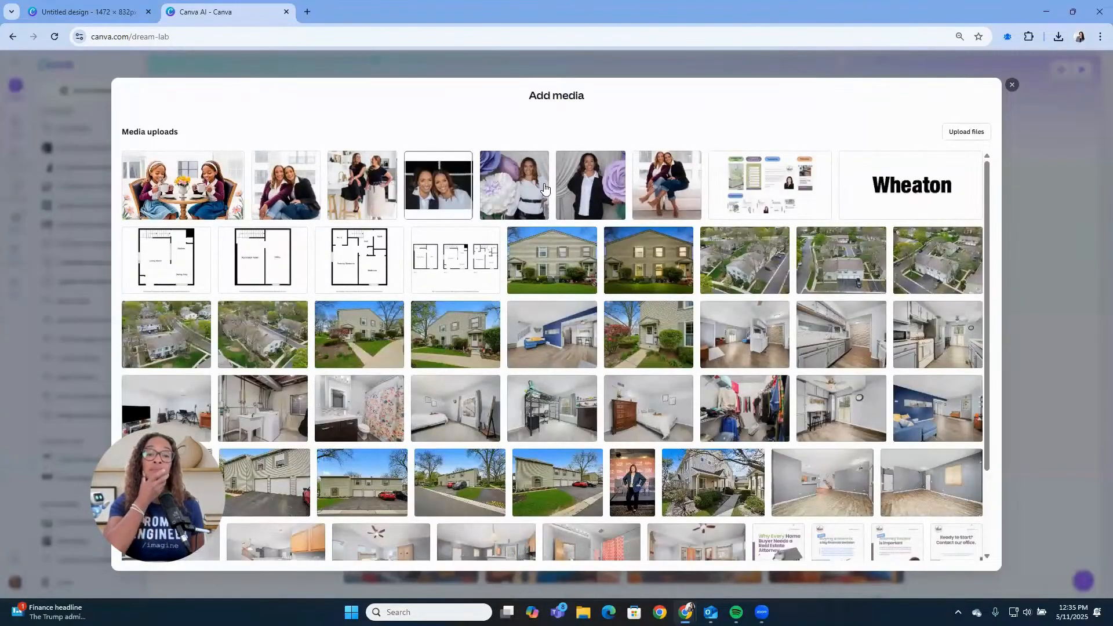
click(650, 195)
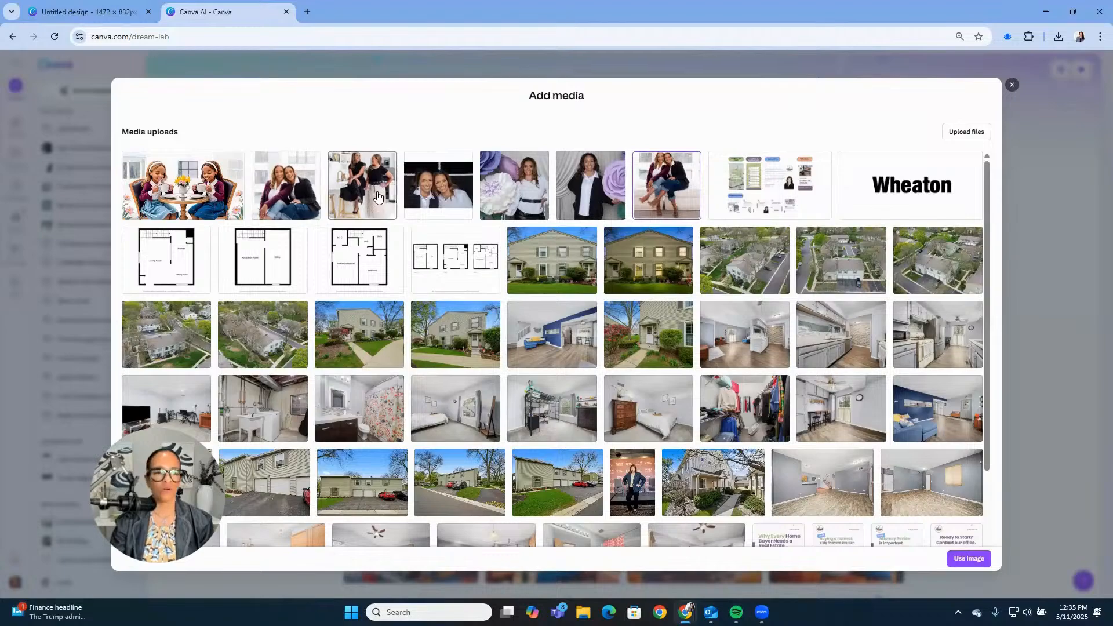
click(961, 560)
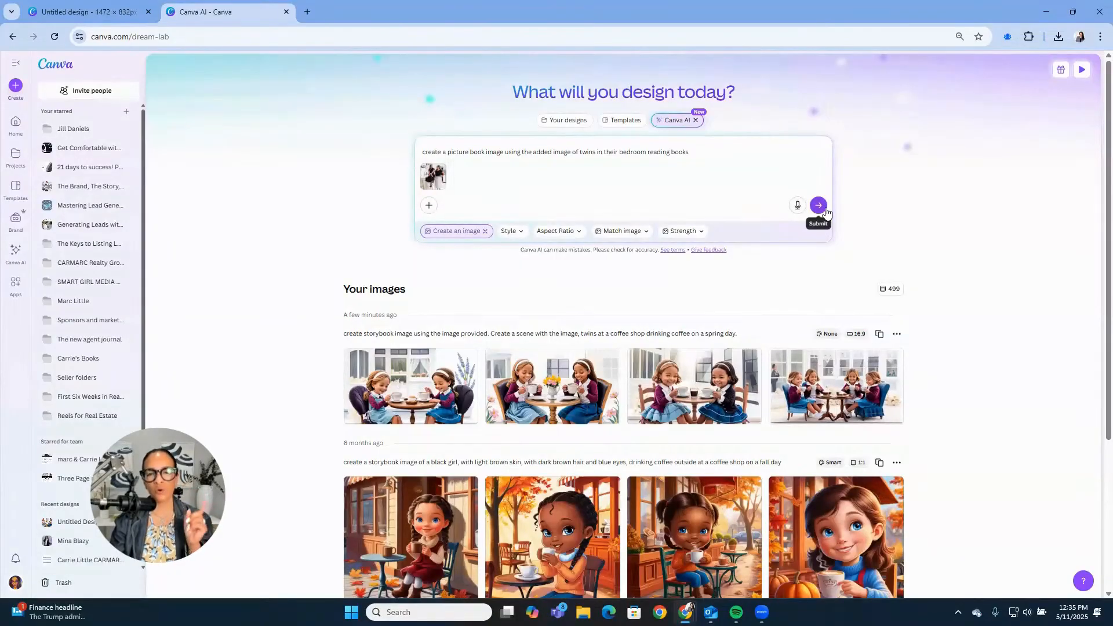
- Set the image style to Cinematic Concept and the aspect ratio to 3:4
click(518, 232)
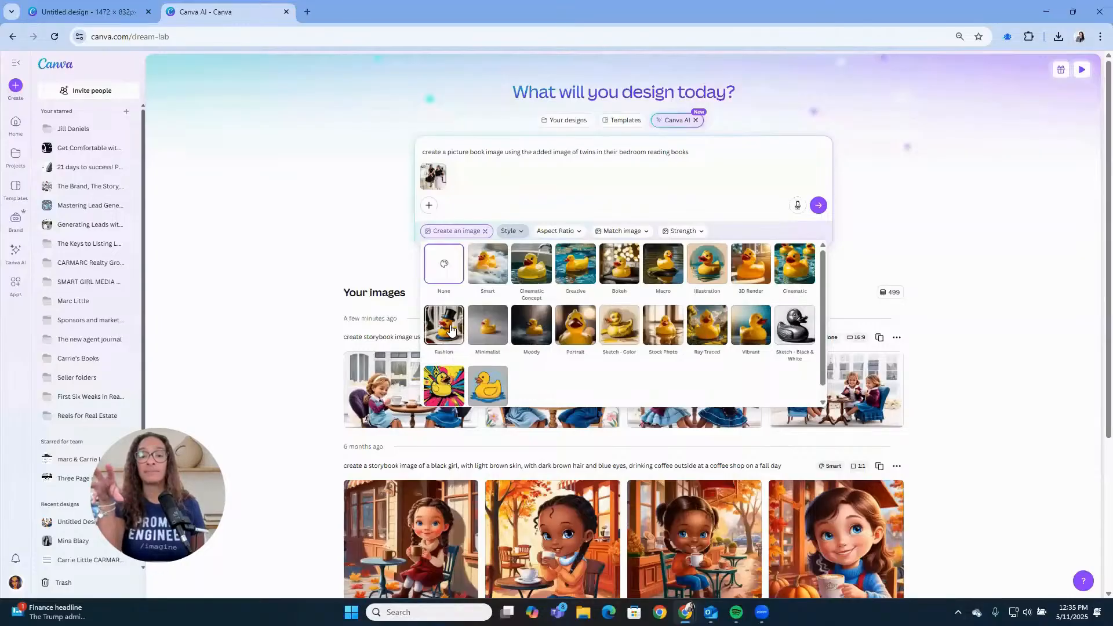
click(531, 264)
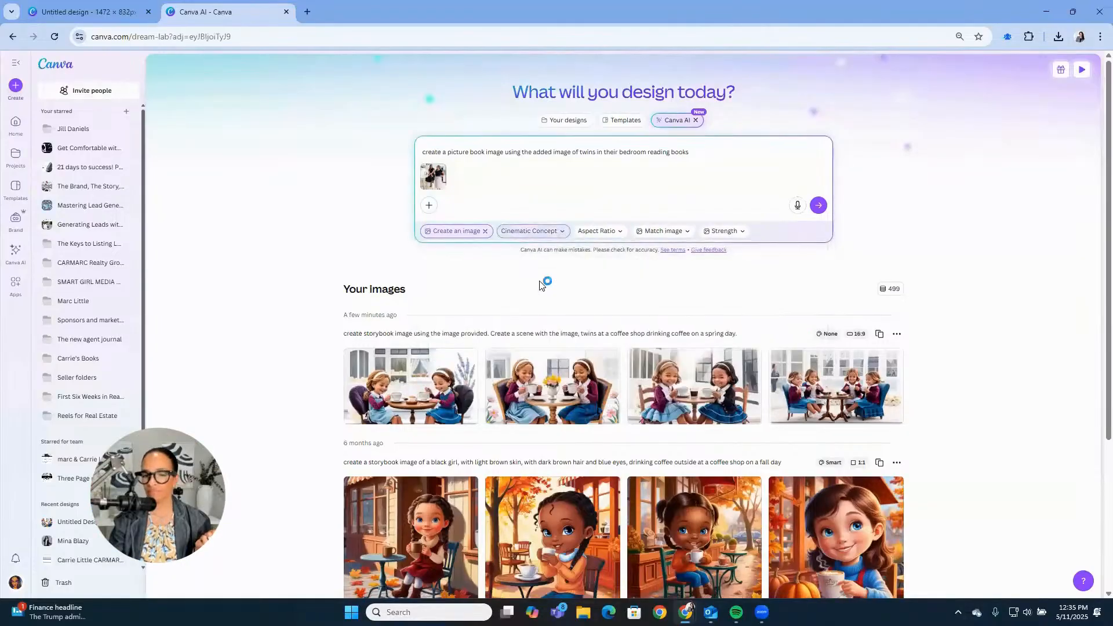
click(602, 231)
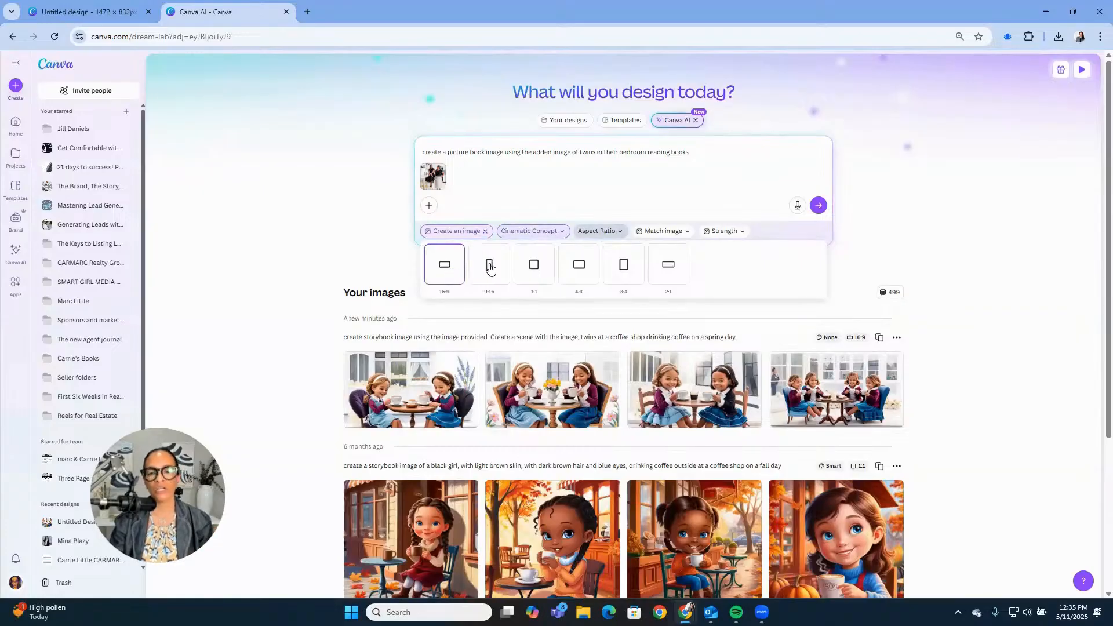
click(621, 279)
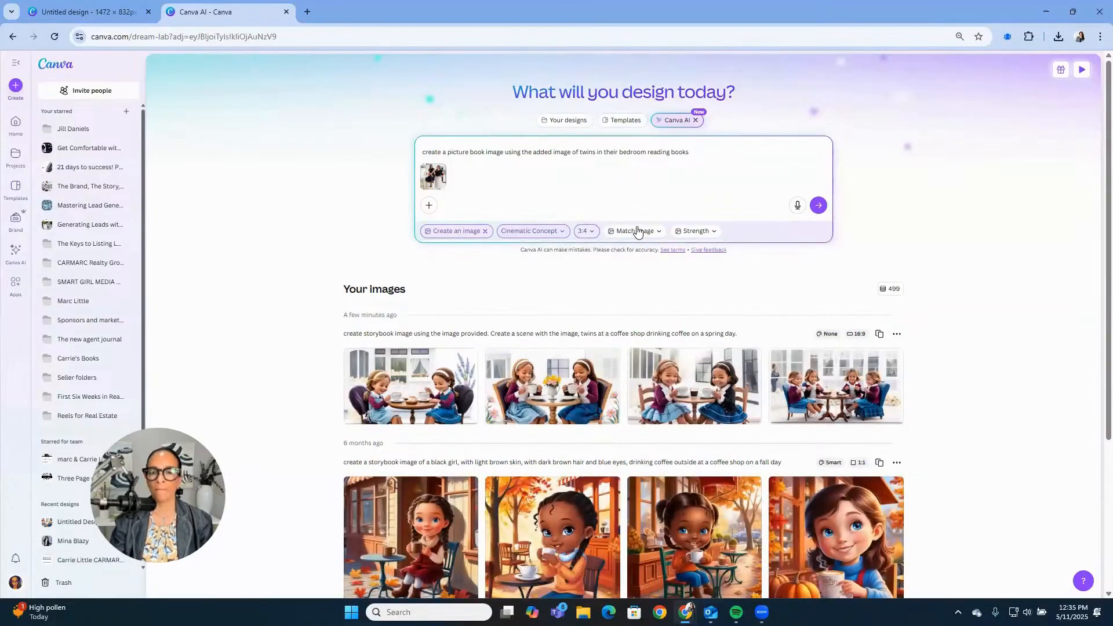
- Set the reference photo's match strength to Balanced and generate the bedroom reading images
click(637, 231)
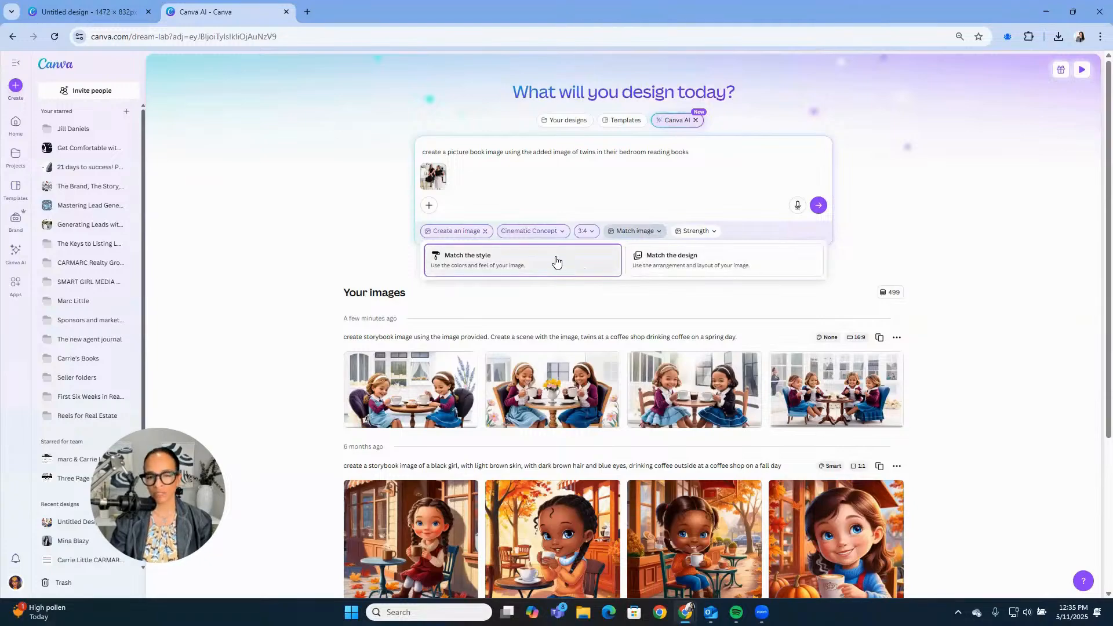
click(681, 258)
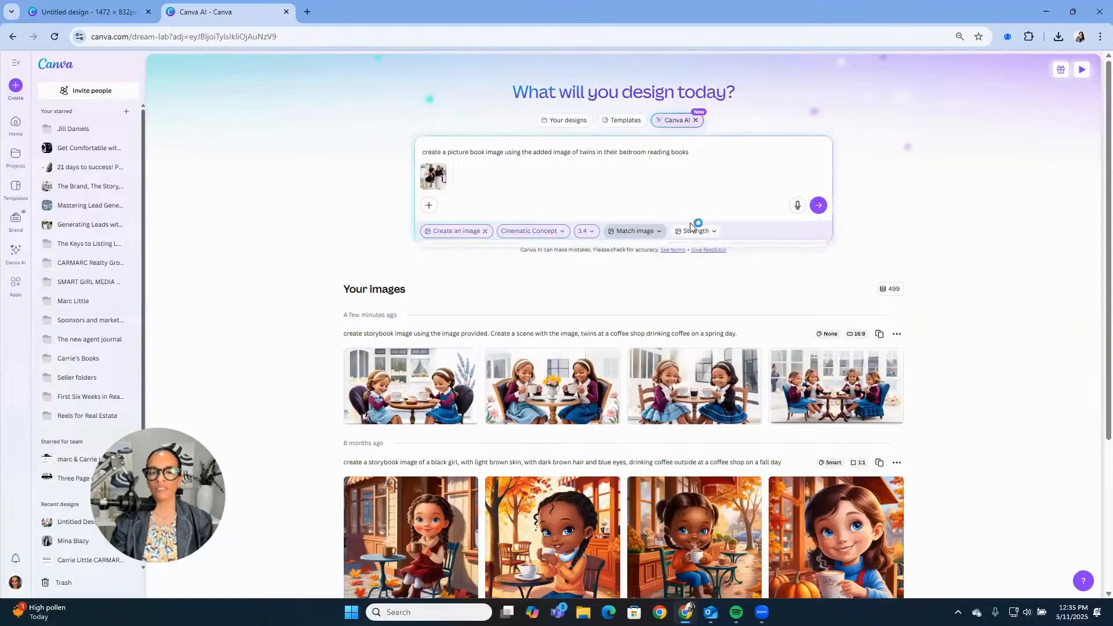
click(688, 232)
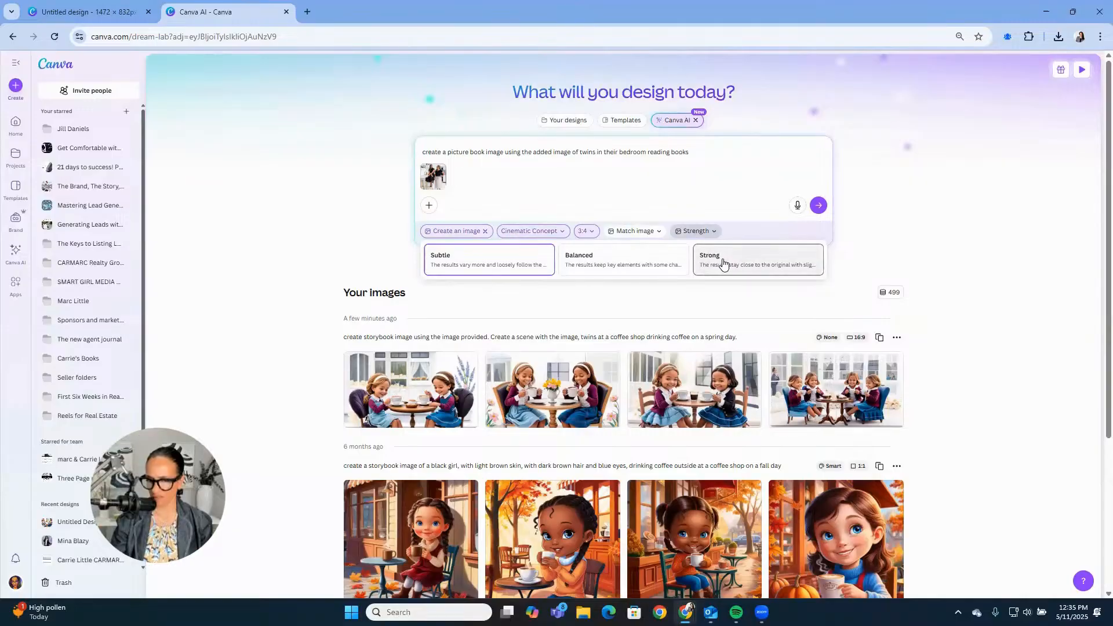
click(641, 261)
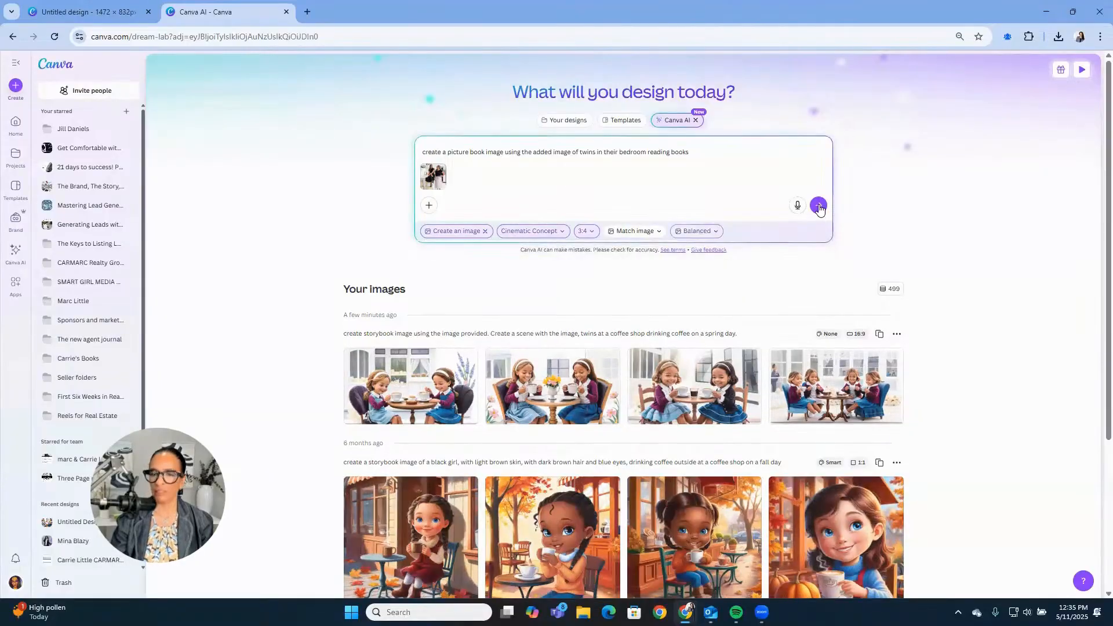
click(818, 205)
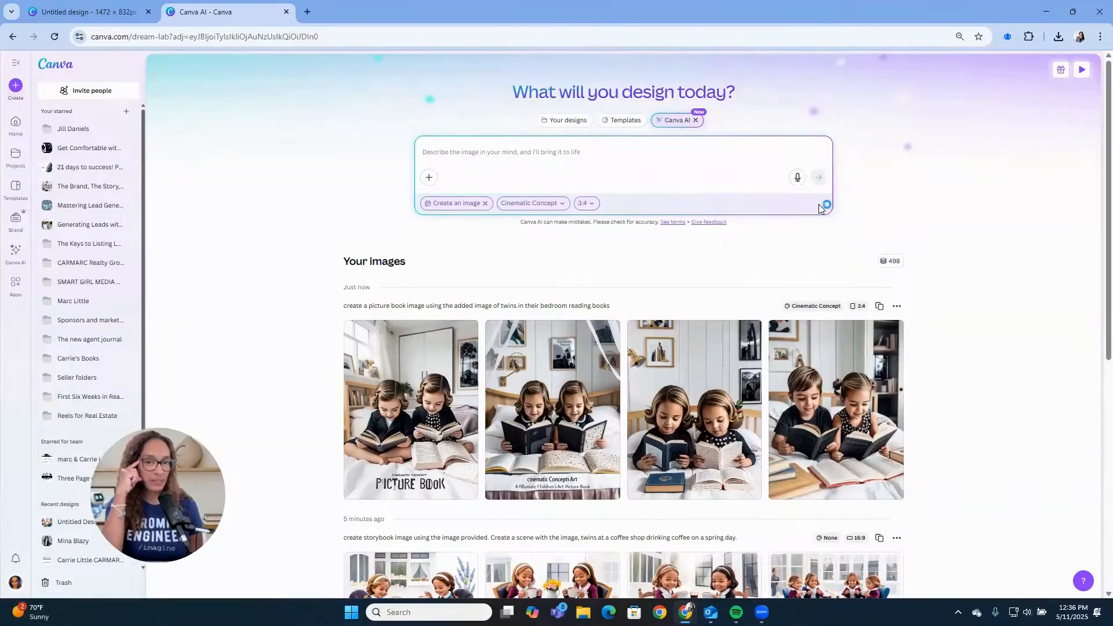
- Restart Create an image mode with cleared settings and begin the prompt with "create an image of twins reading in their"
click(485, 204)
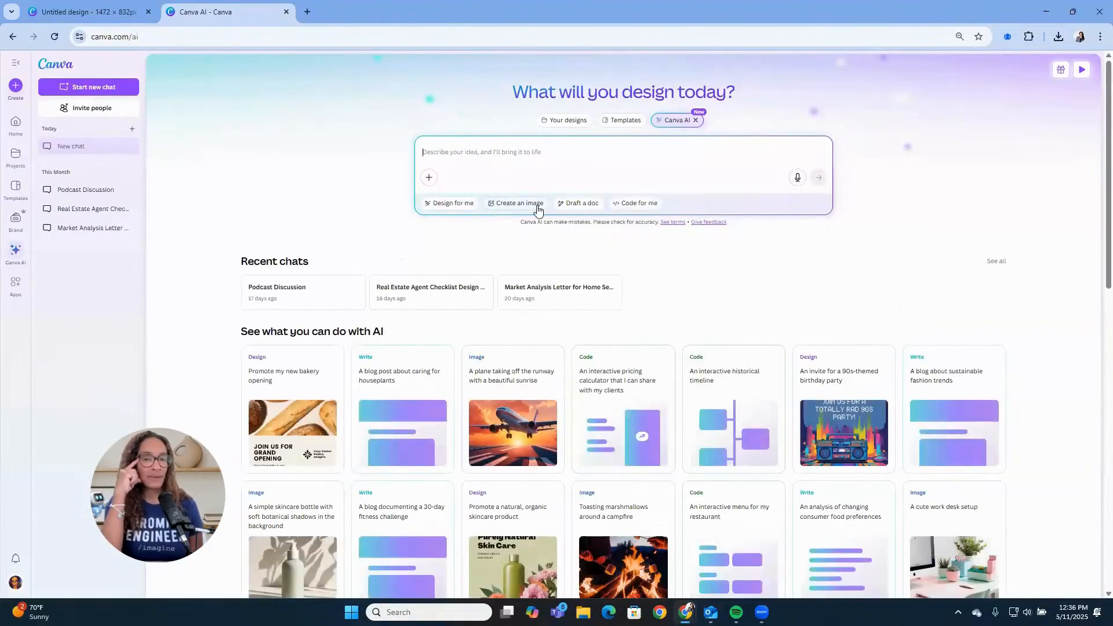
click(520, 203)
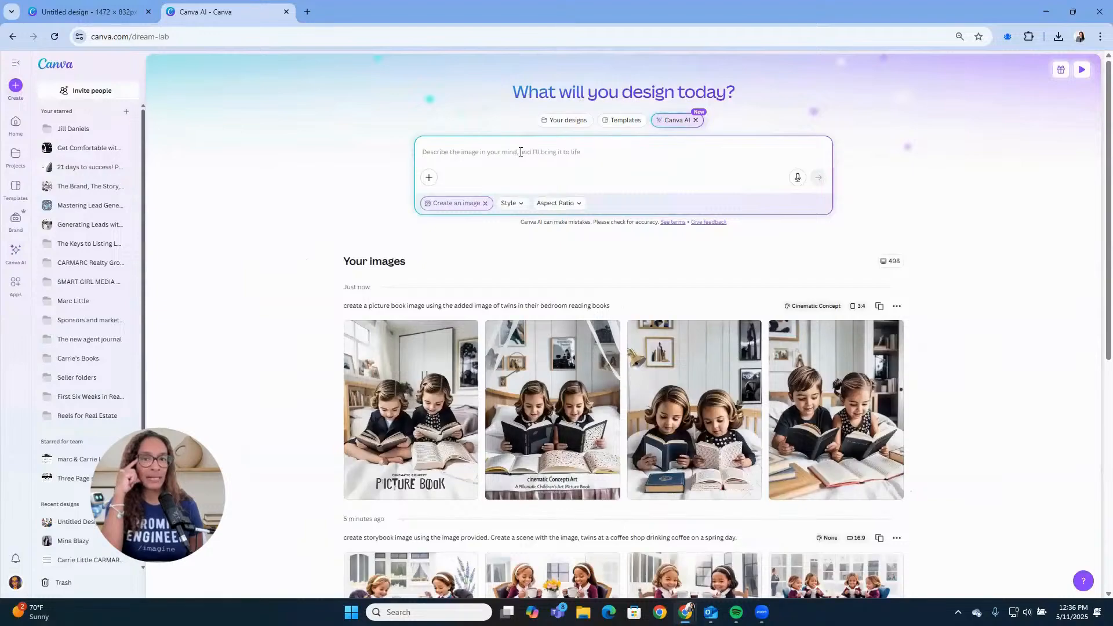
text(create)
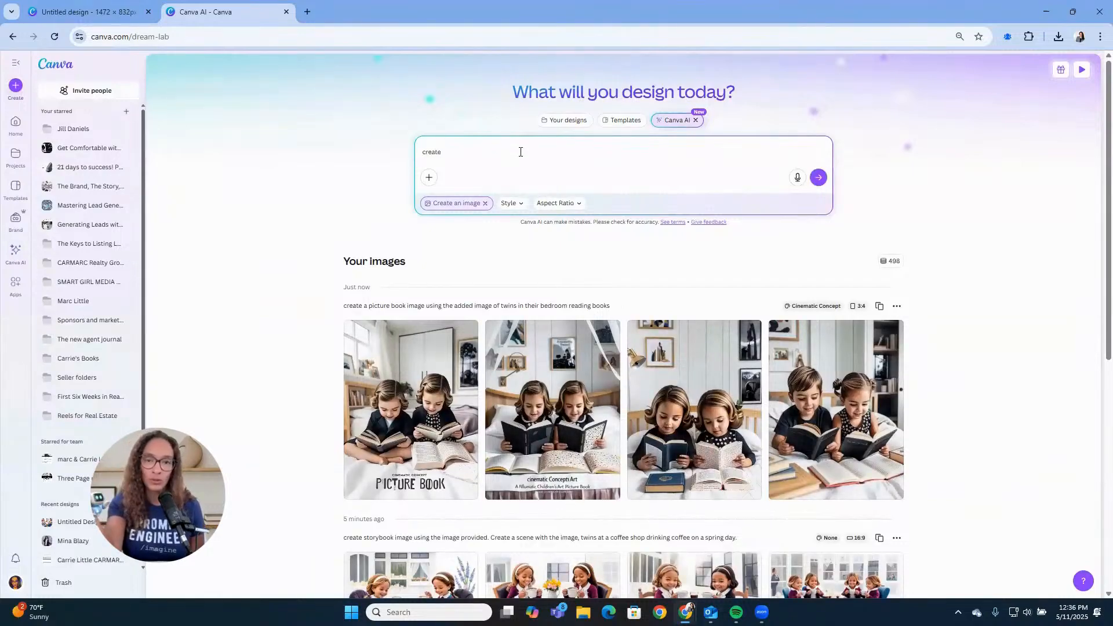
text( an im)
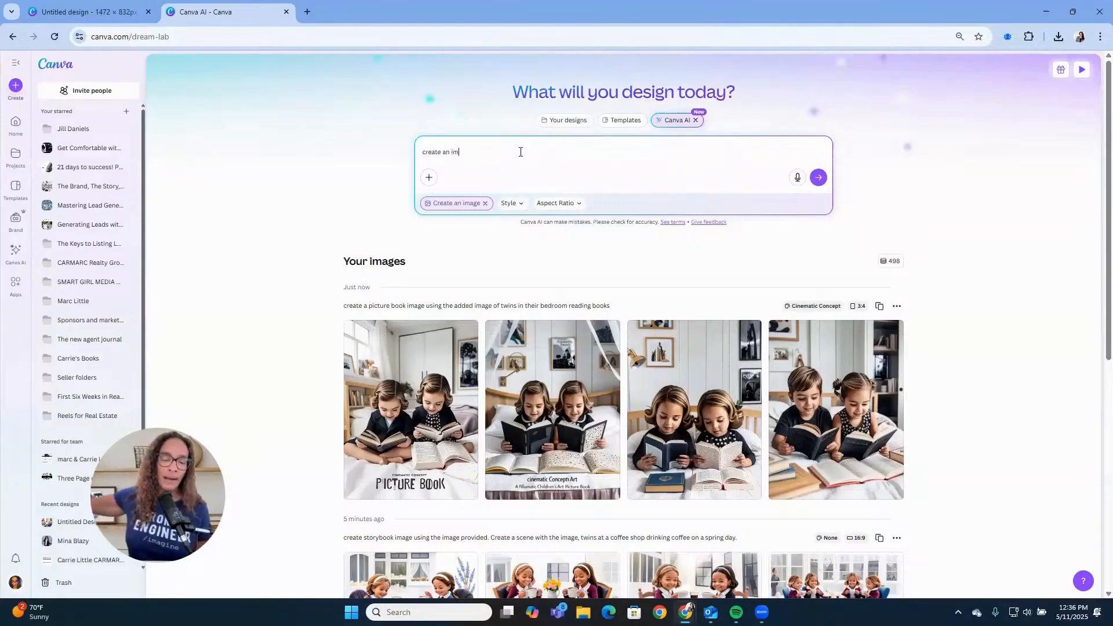
text(age of twins reading in their)
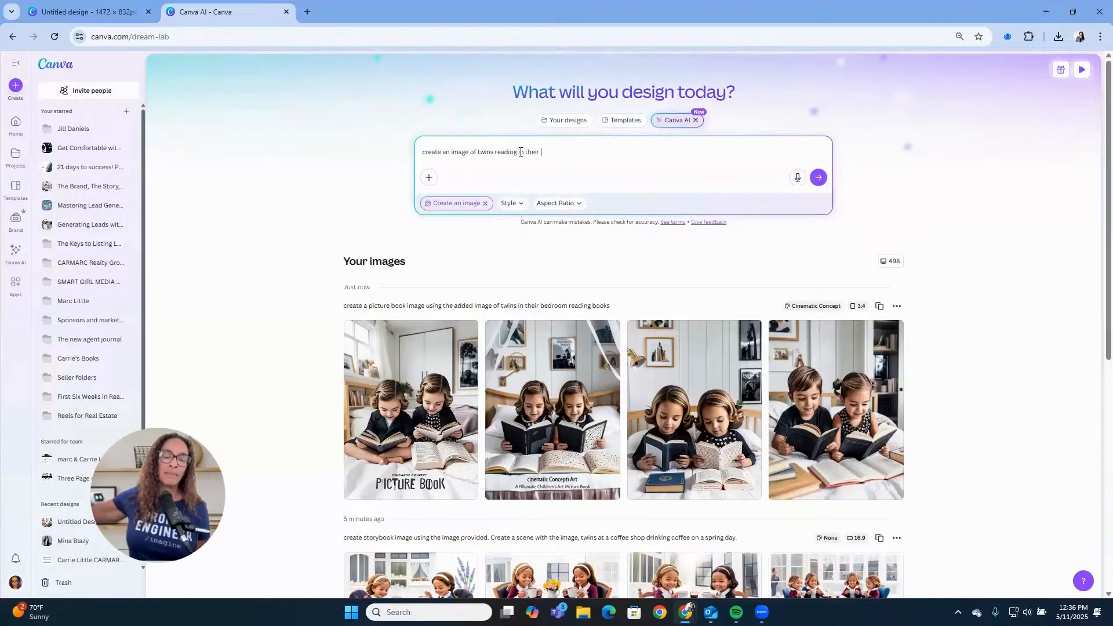
- Continue the prompt with "bedroom using the attached image"
text(bedroom u)
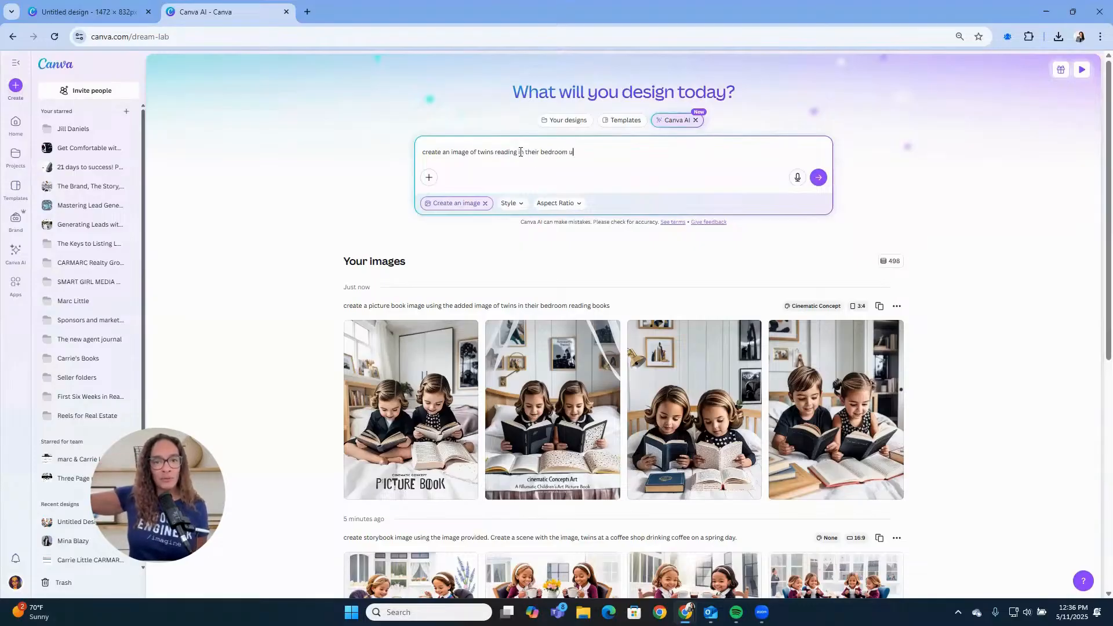
text(sing the attache)
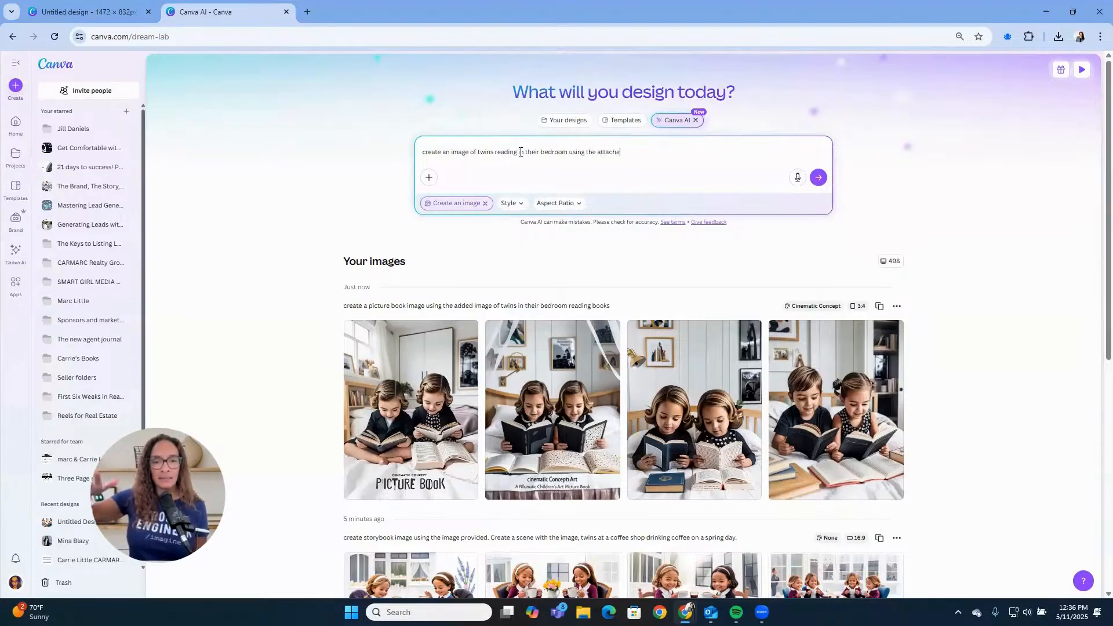
text(d image and kee)
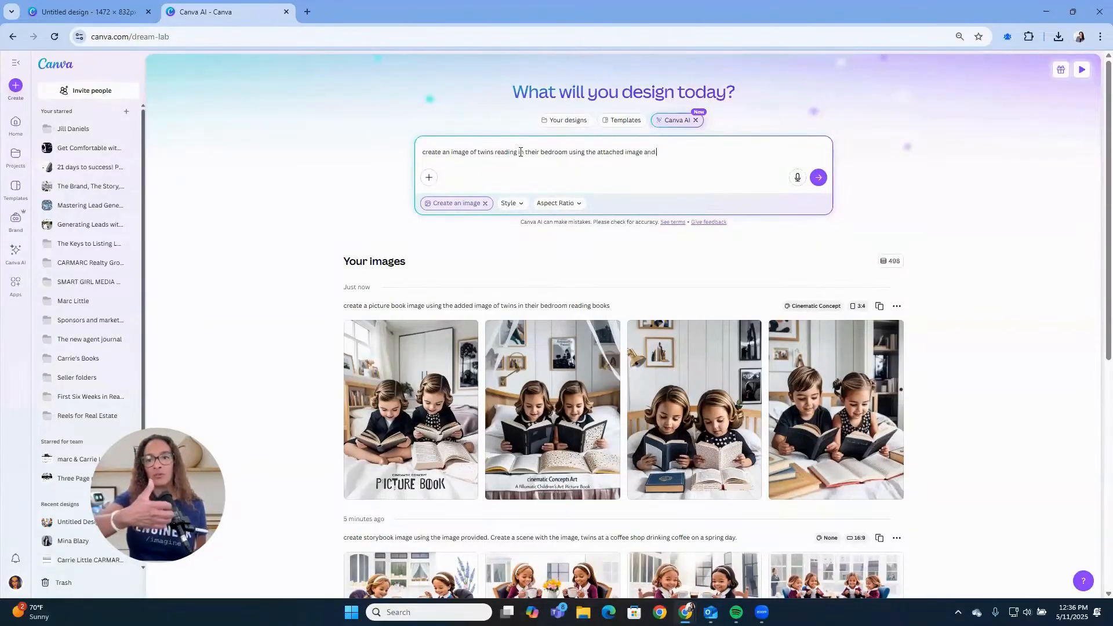
key(BackSpace)
key(BackSpace)
key(BackSpace)
key(BackSpace)
key(BackSpace)
key(BackSpace)
key(BackSpace)
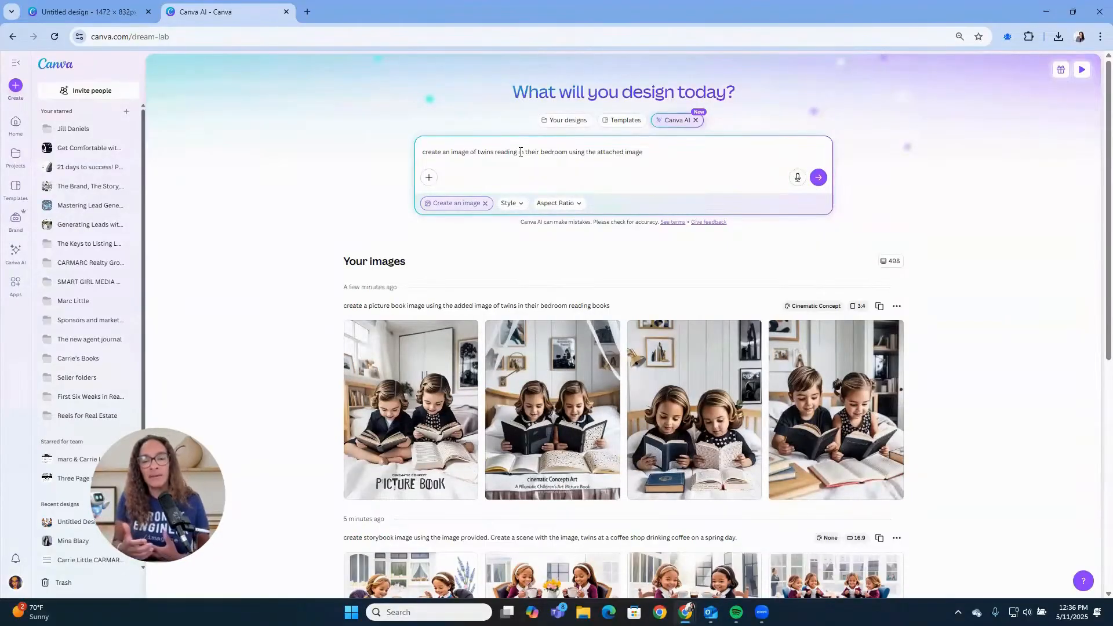
- Add the sentence "Make sure you keep the format of a bi-racial girls." to the prompt
text(.  Make sure you )
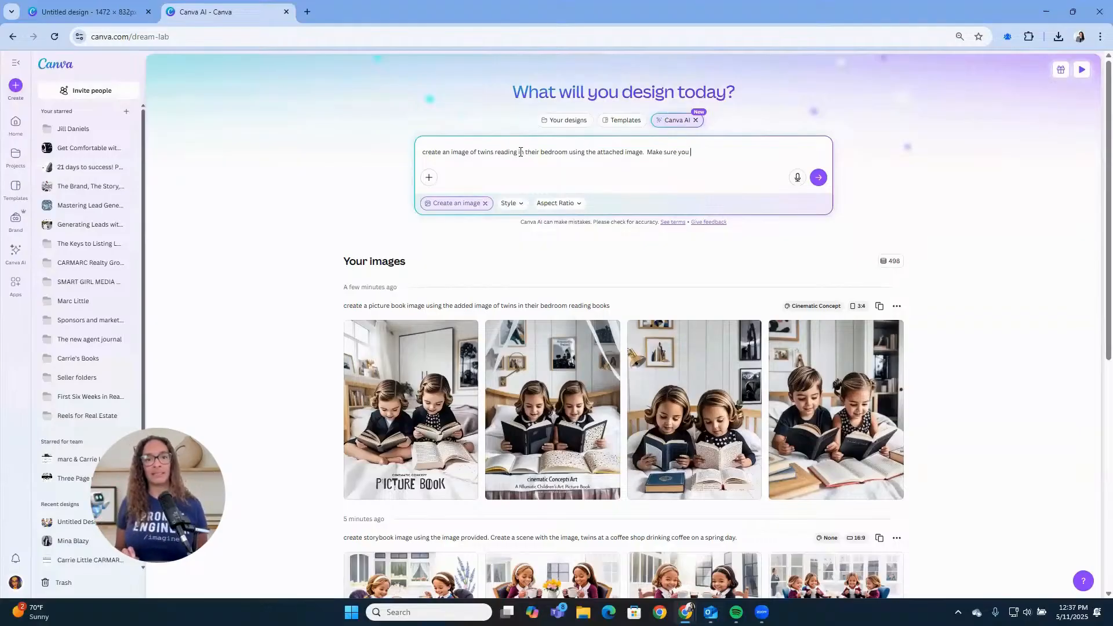
text(keep the )
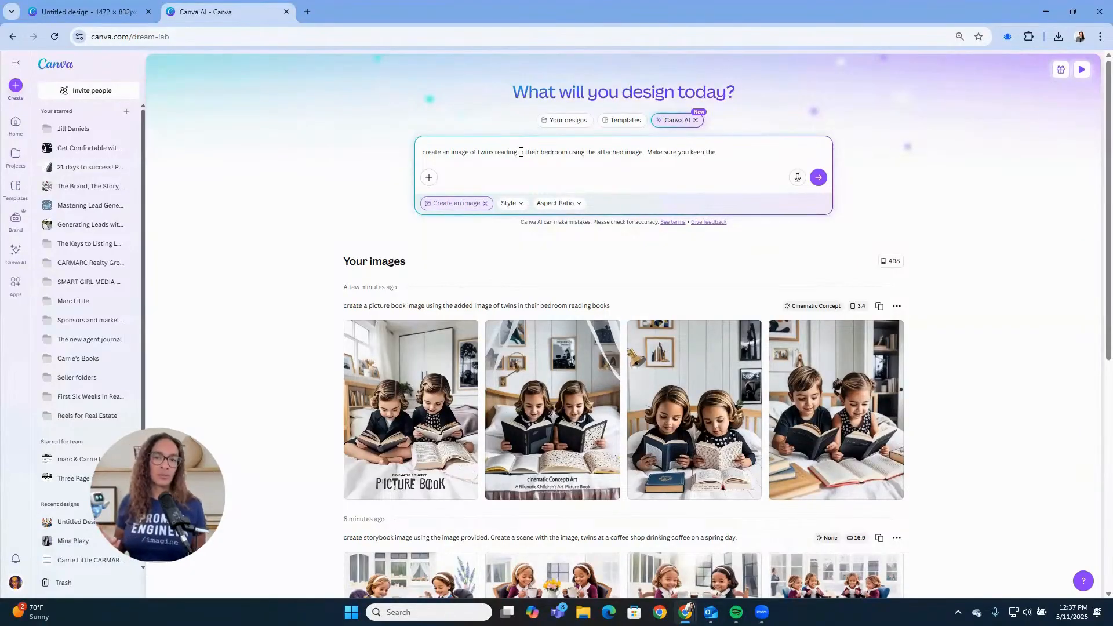
text(format)
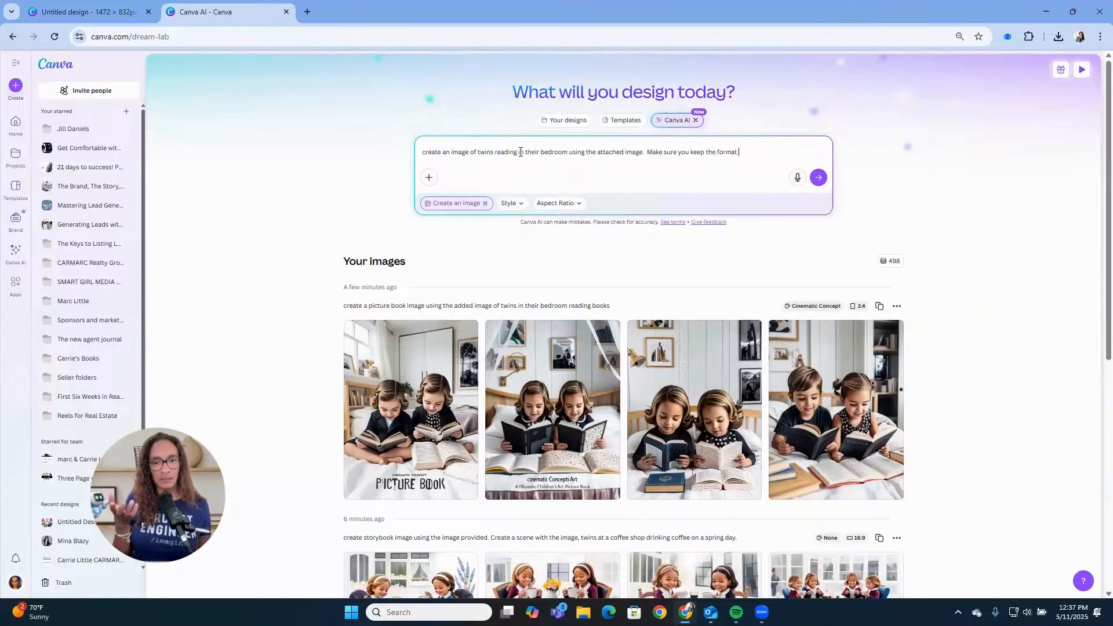
text( of)
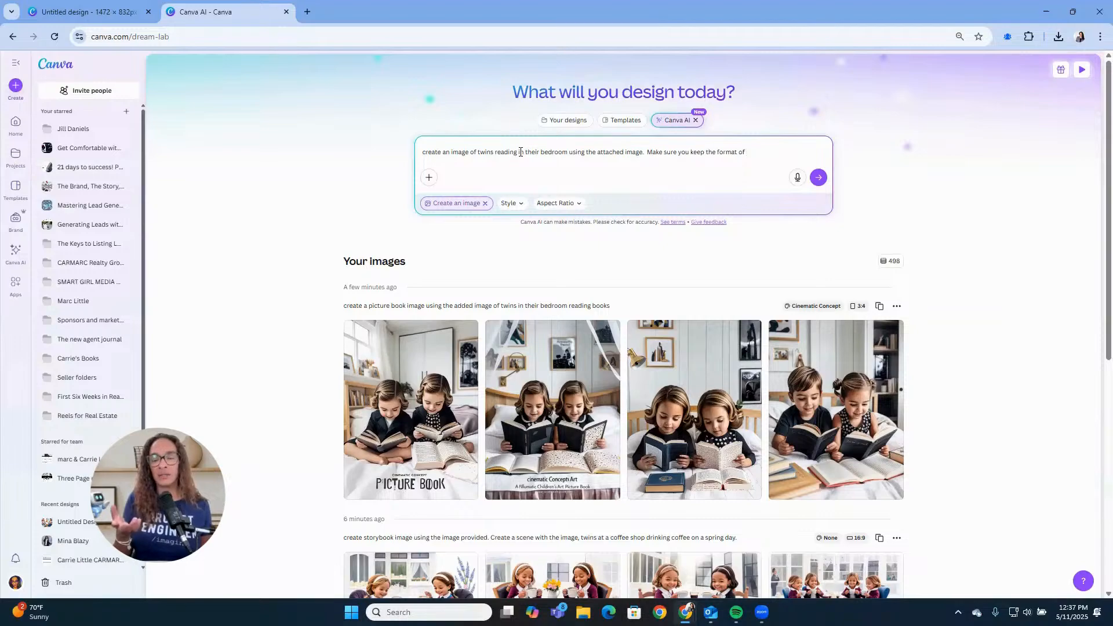
text( a bi-raci)
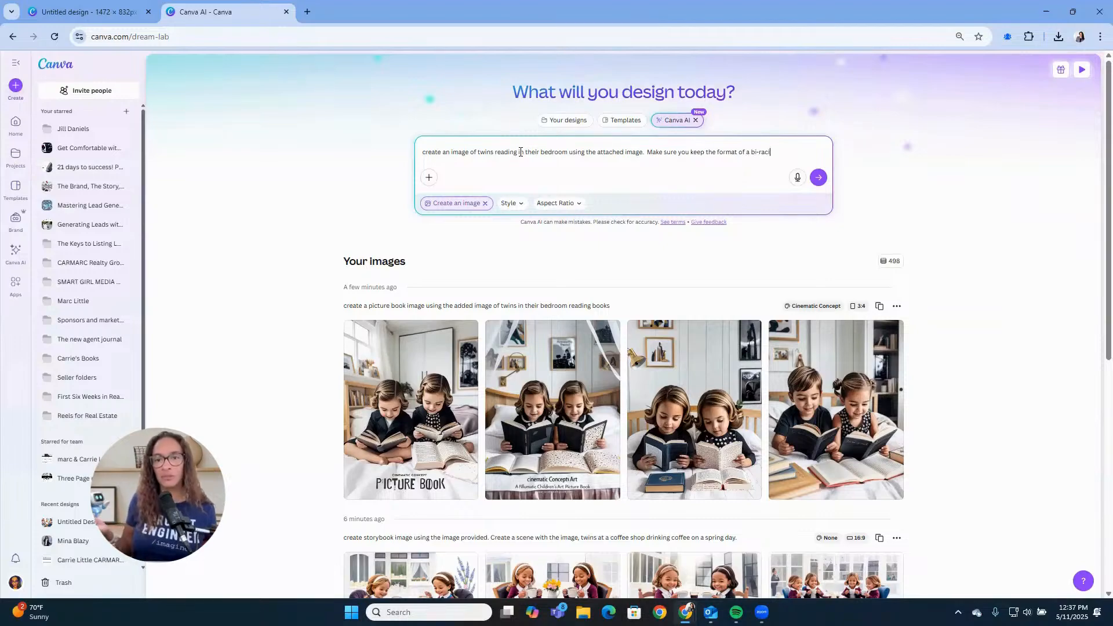
text(al girls.)
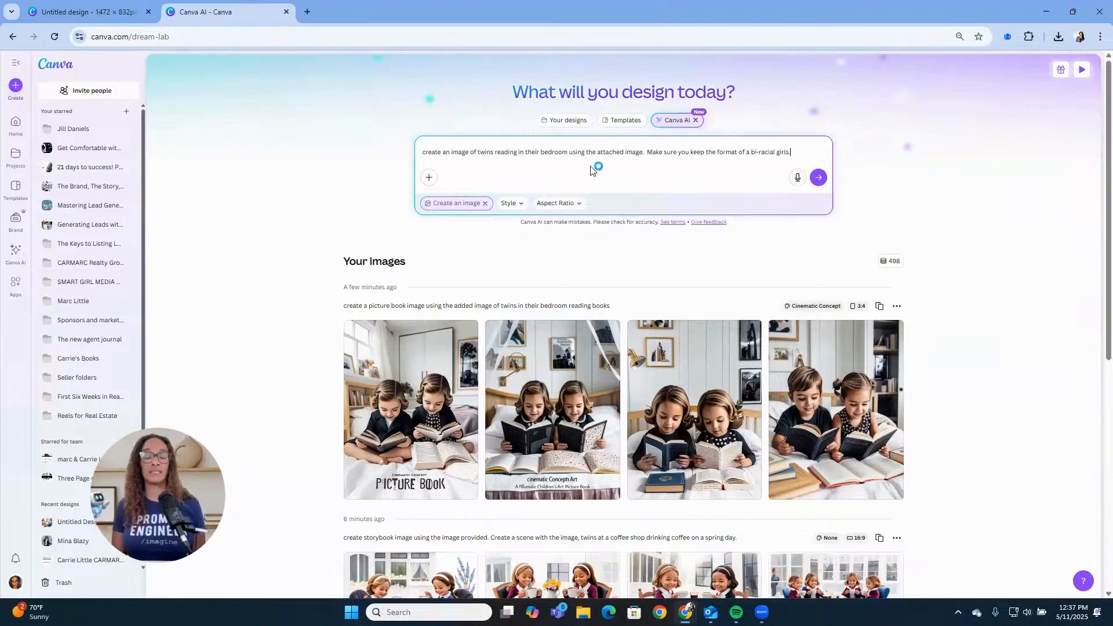
- Finish the prompt with "the twins are brown skinned"
text( the )
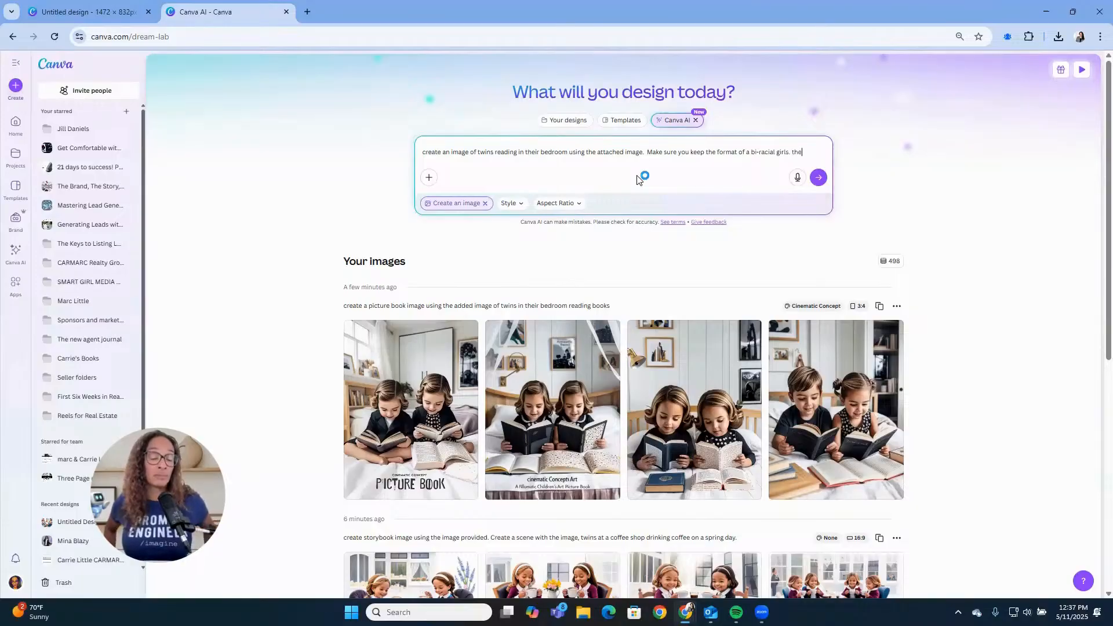
text(twins are)
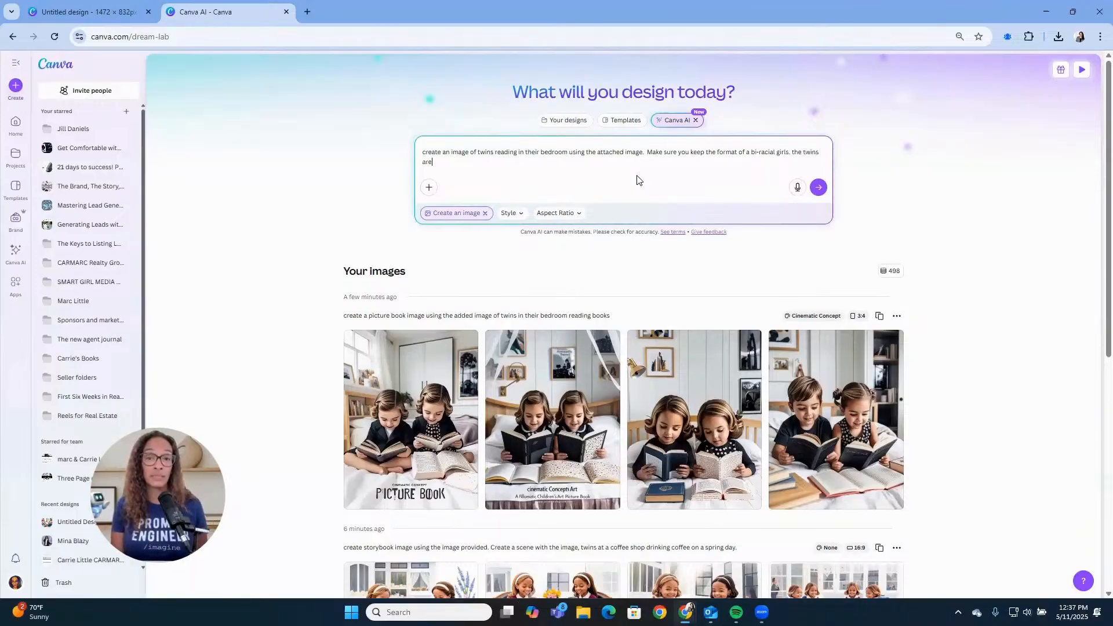
text( brow)
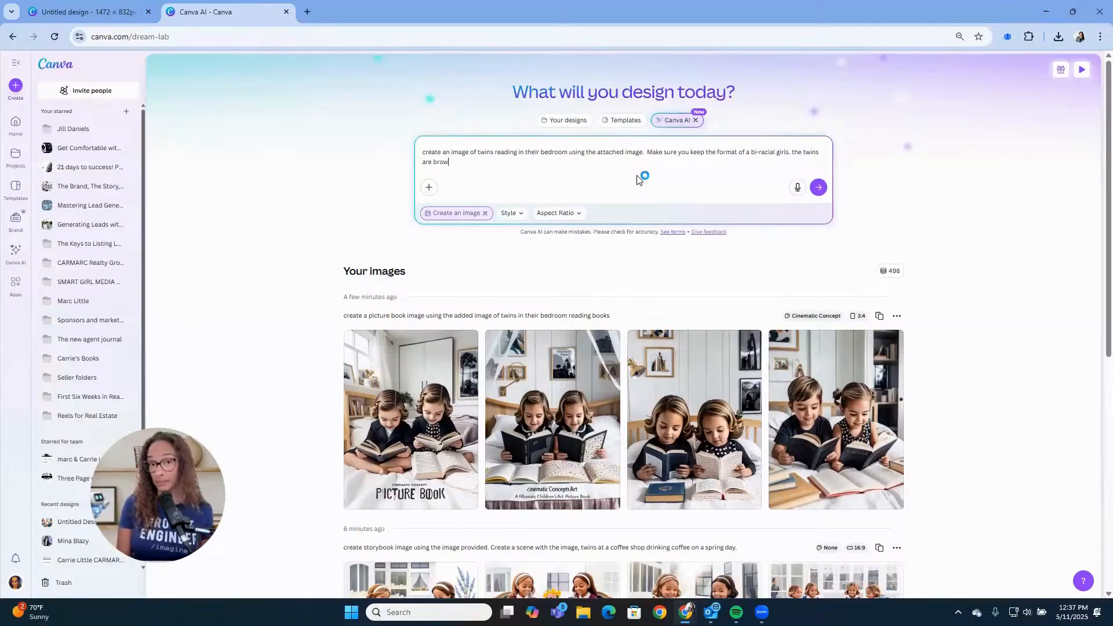
text(n skinne)
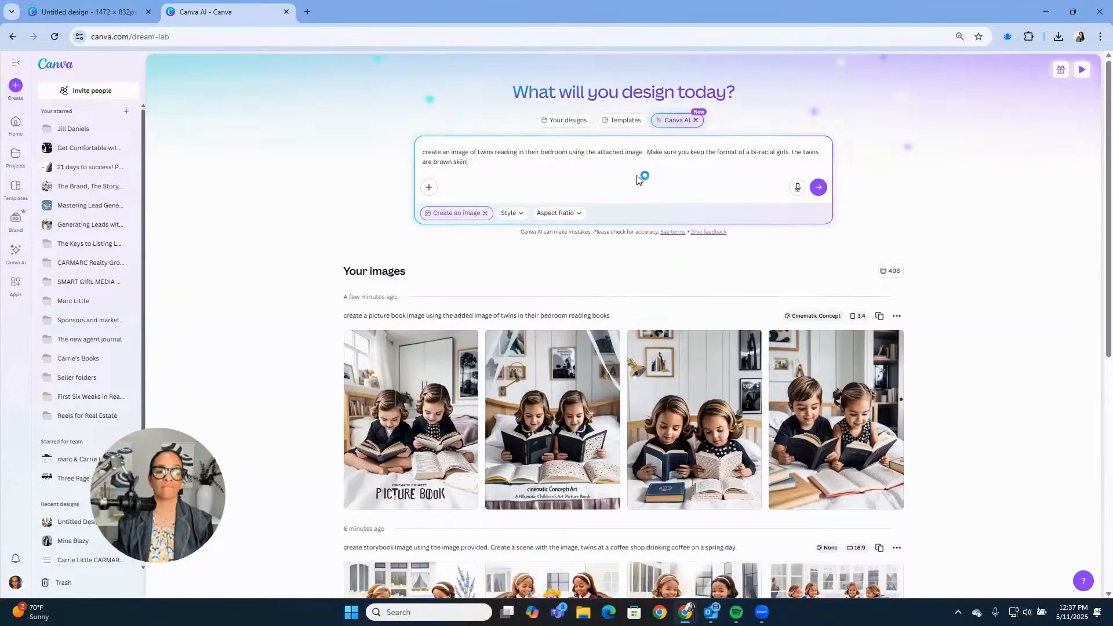
text(d)
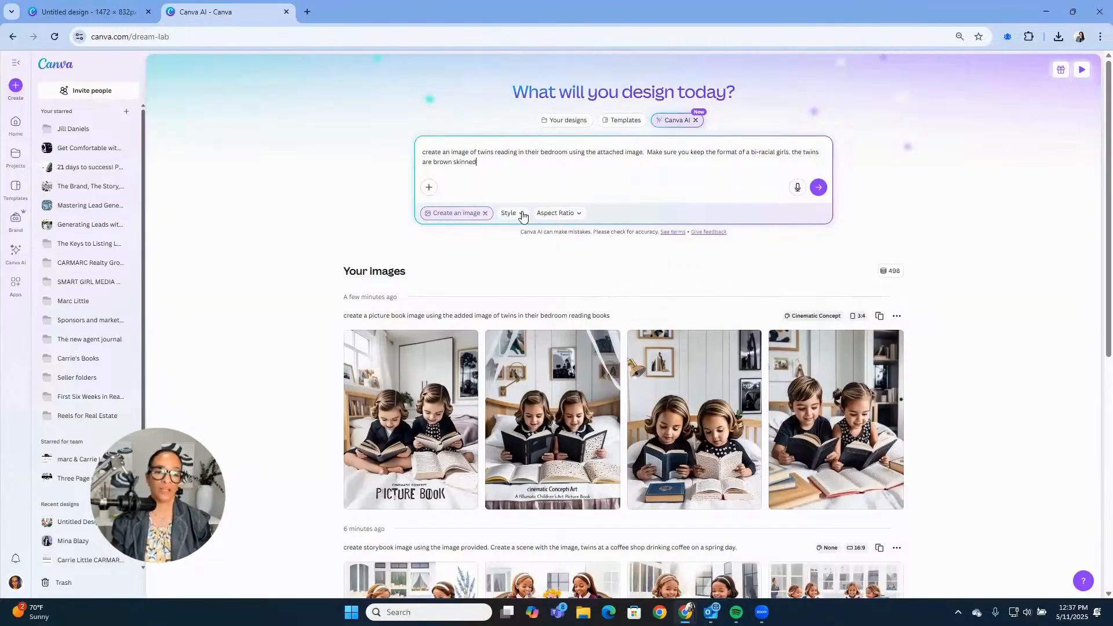
- Attach the uploaded photo of the two women standing in black tops as the prompt's reference image
click(429, 190)
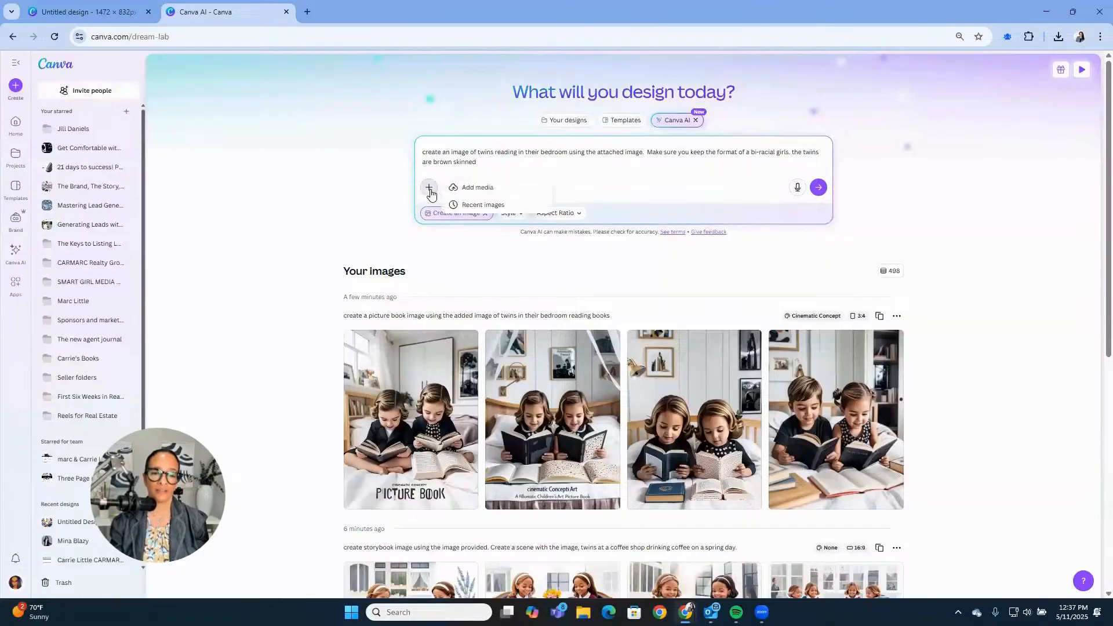
click(474, 193)
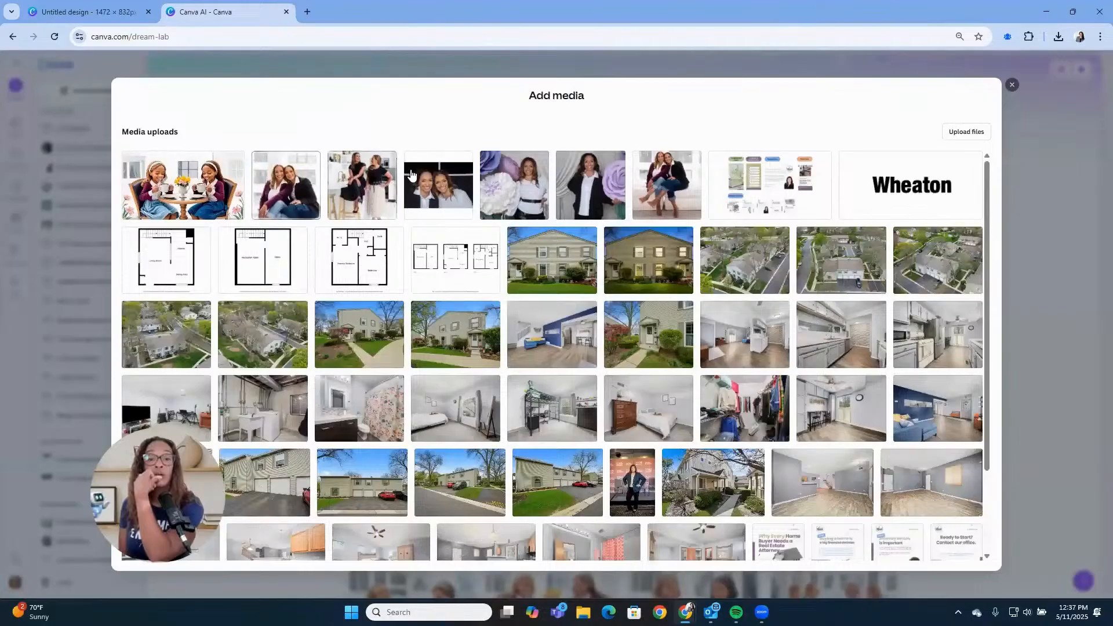
click(362, 184)
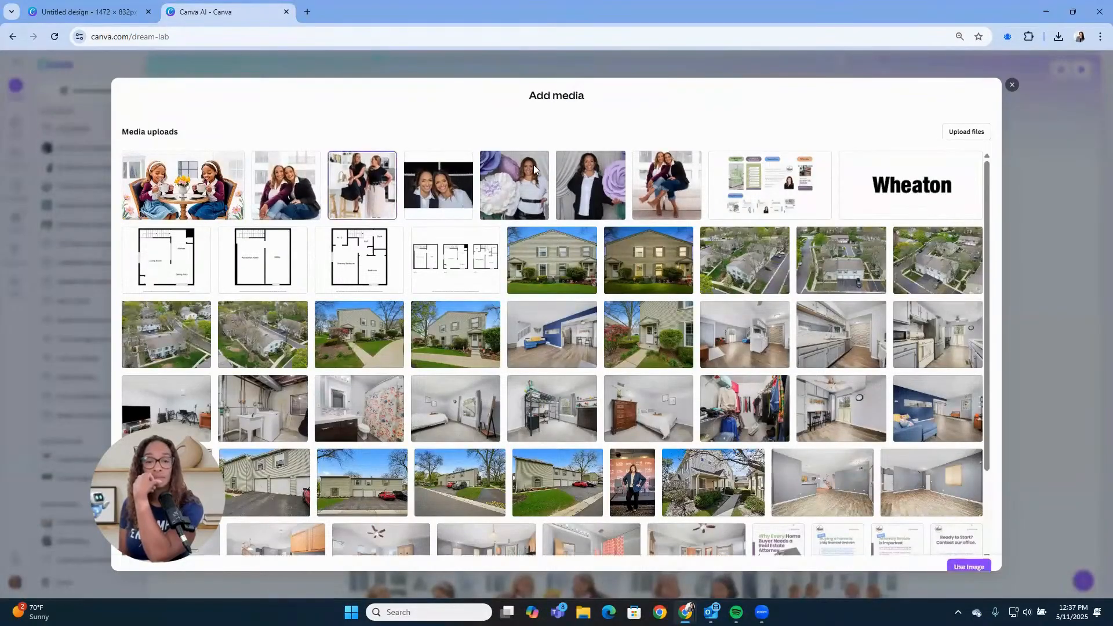
click(969, 559)
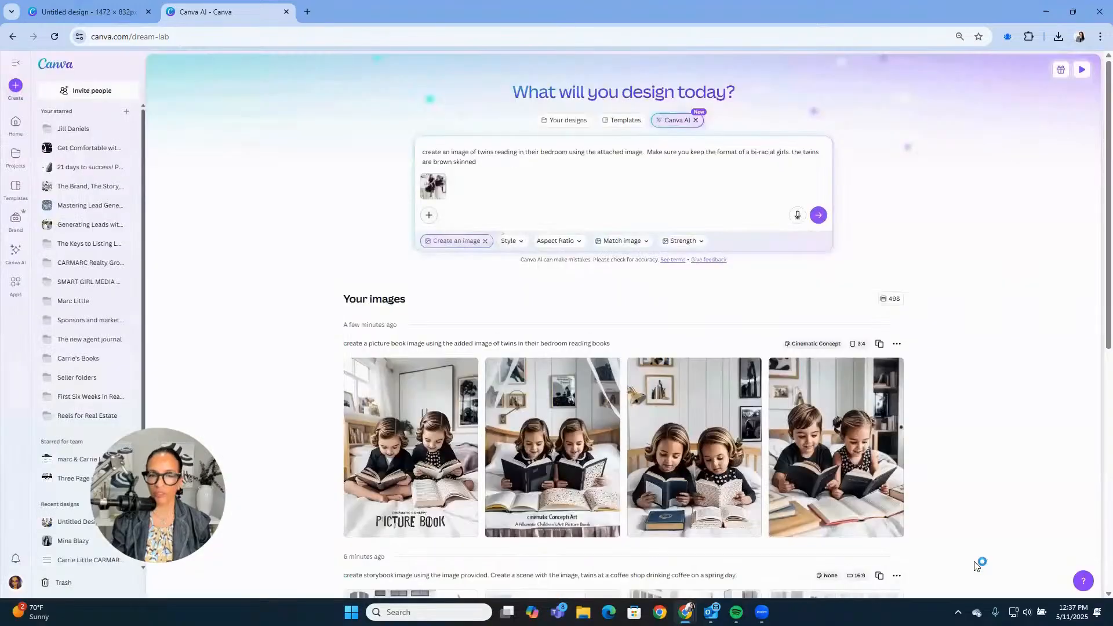
- Set the image style to Cinematic Concept and the aspect ratio to 3:4
click(507, 241)
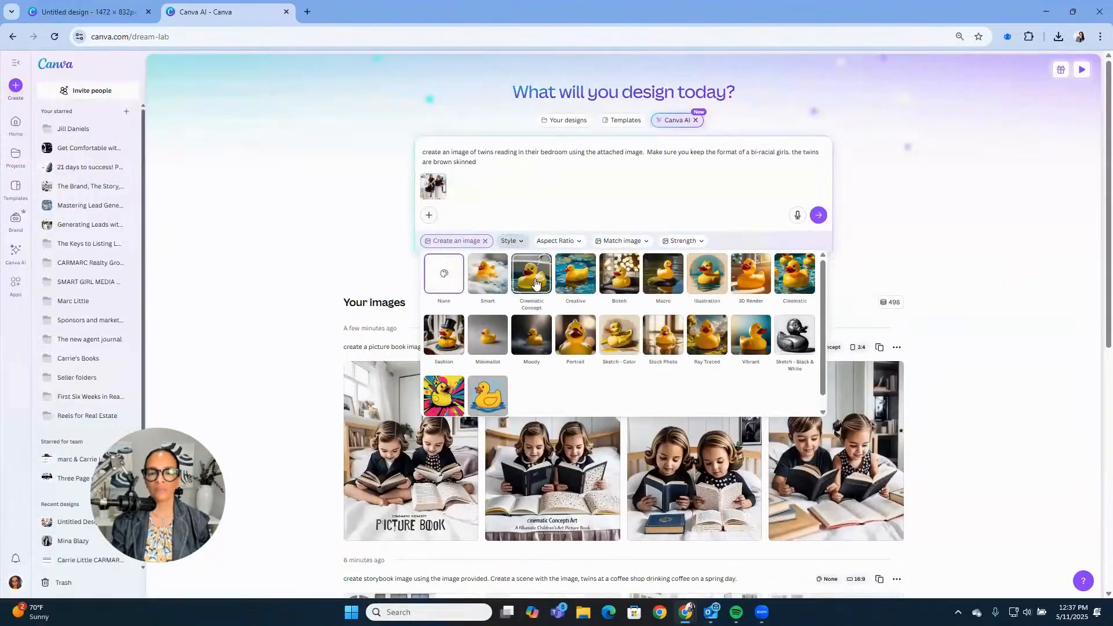
click(534, 279)
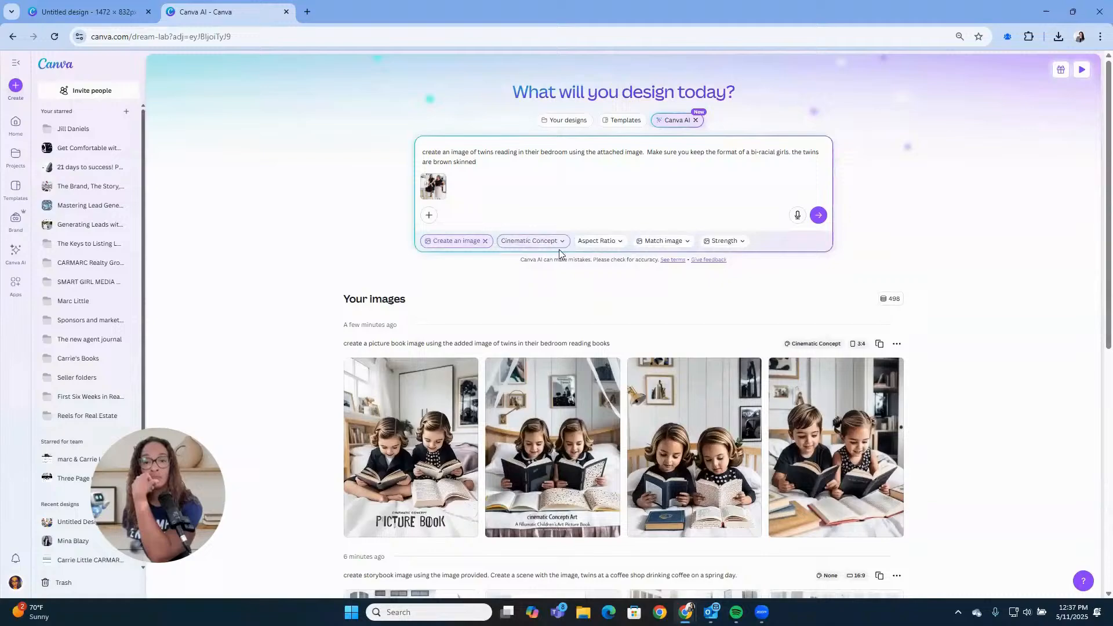
click(601, 238)
click(623, 274)
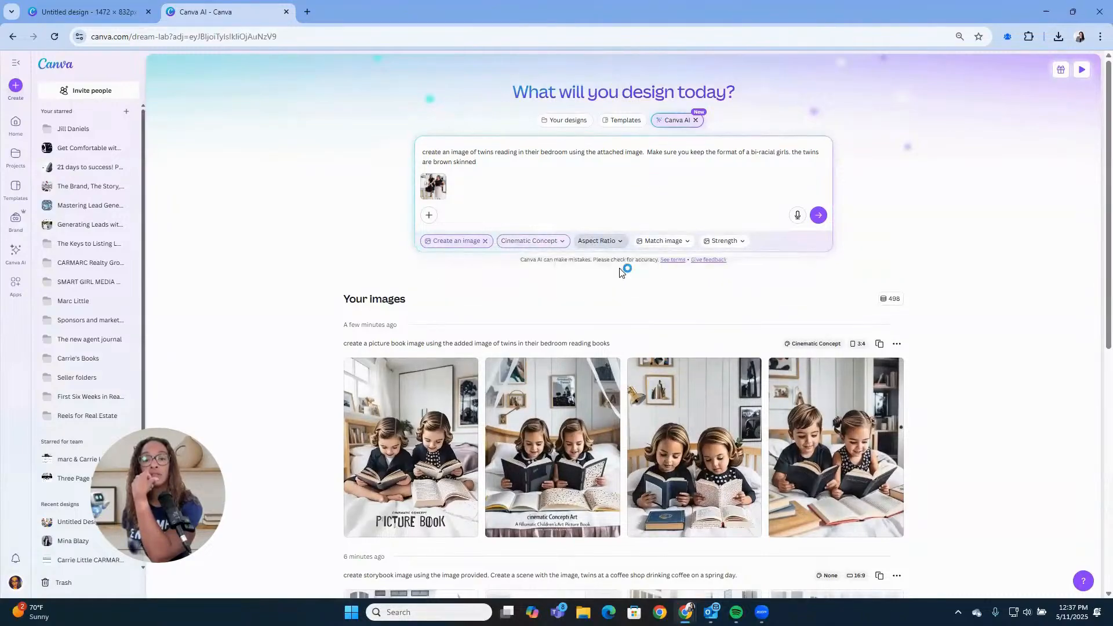
- Match the style of the reference photo with Balanced strength and generate the bedroom reading images
click(633, 243)
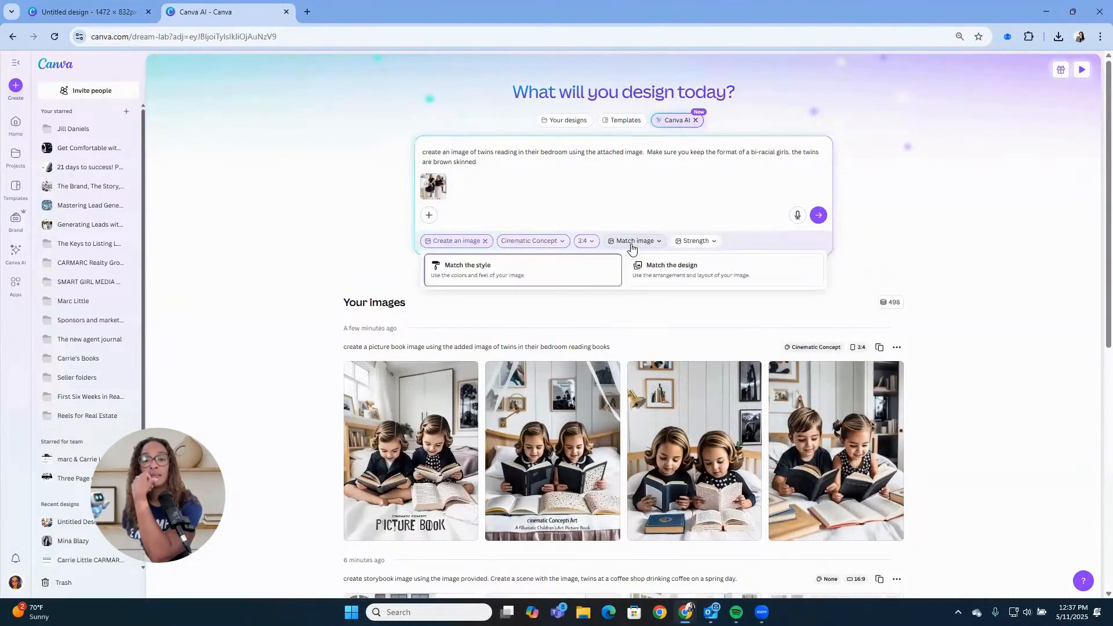
click(547, 273)
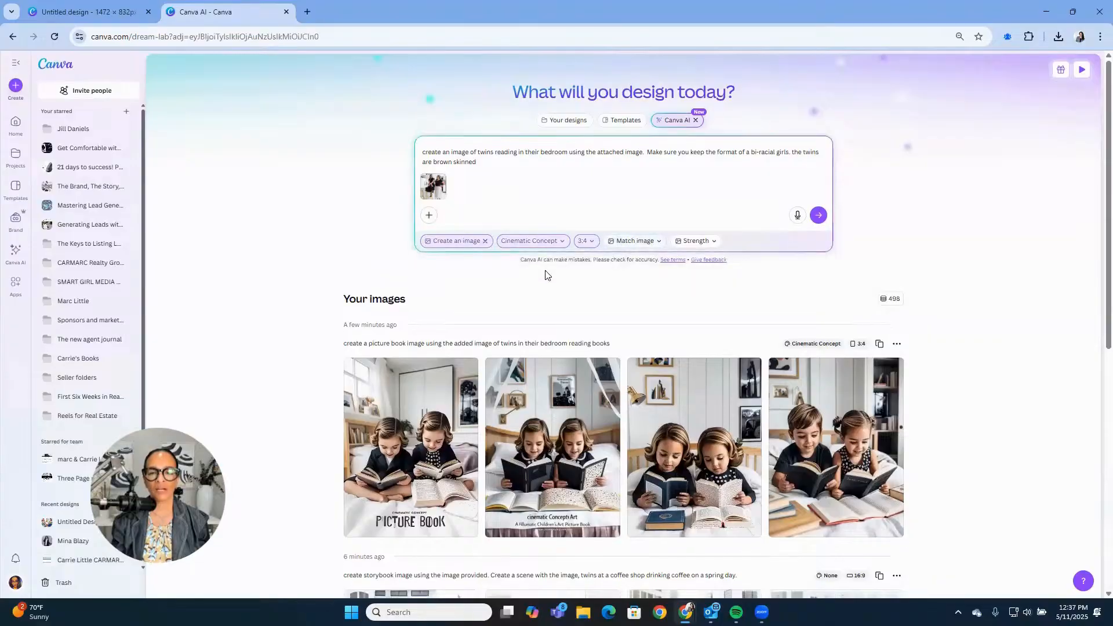
click(688, 243)
click(635, 275)
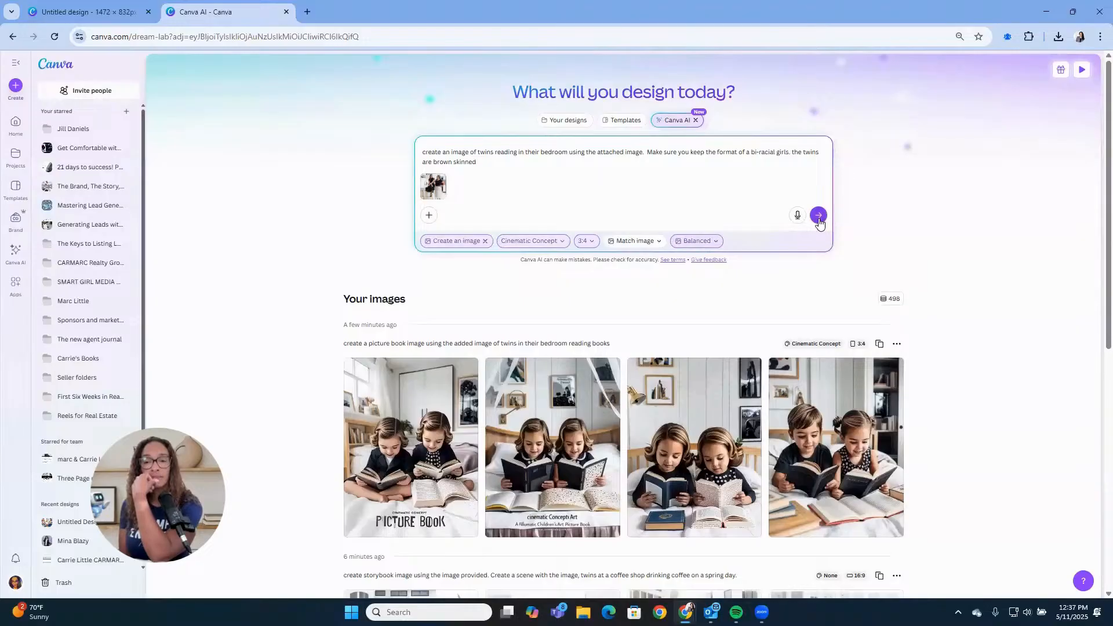
click(818, 216)
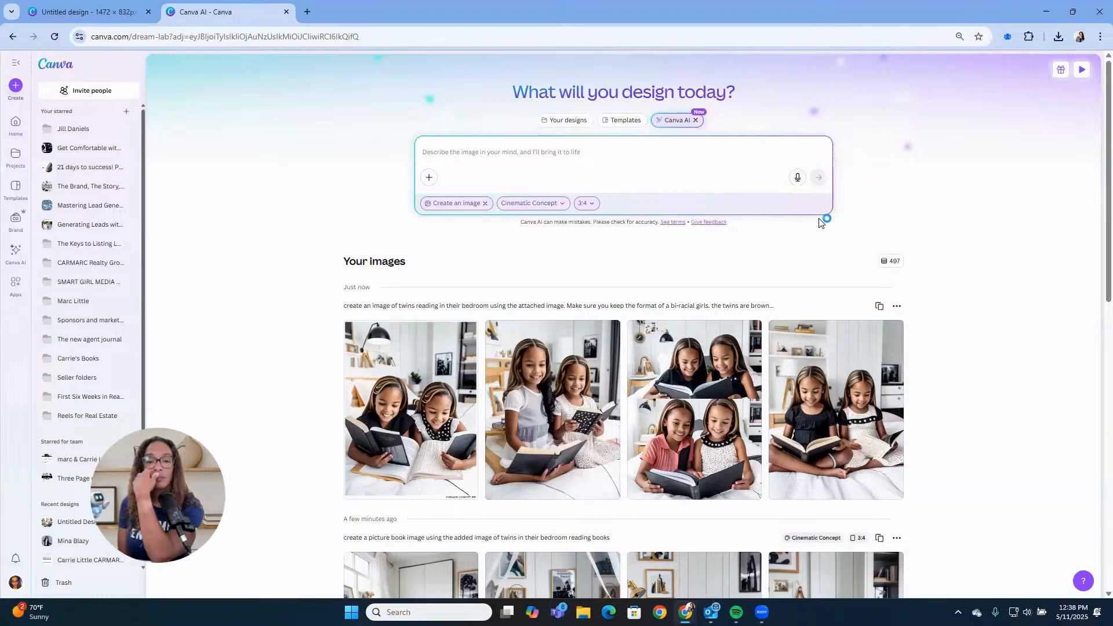
- Download the newly generated image showing two stacked pairs of twins reading and open it for editing as a design
mouse_move(577, 471)
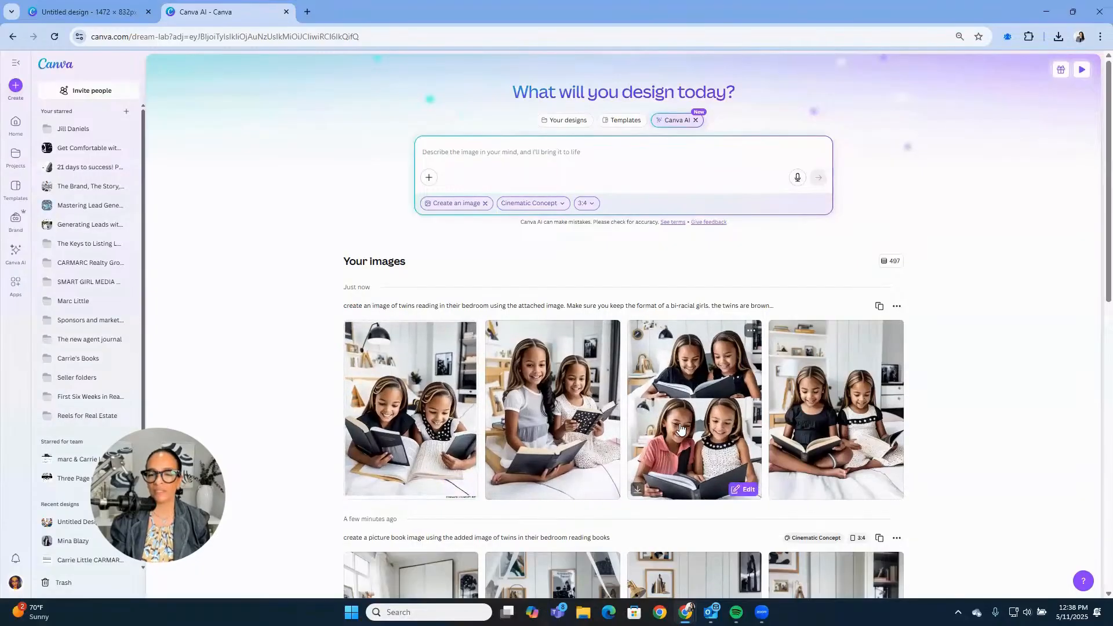
click(636, 491)
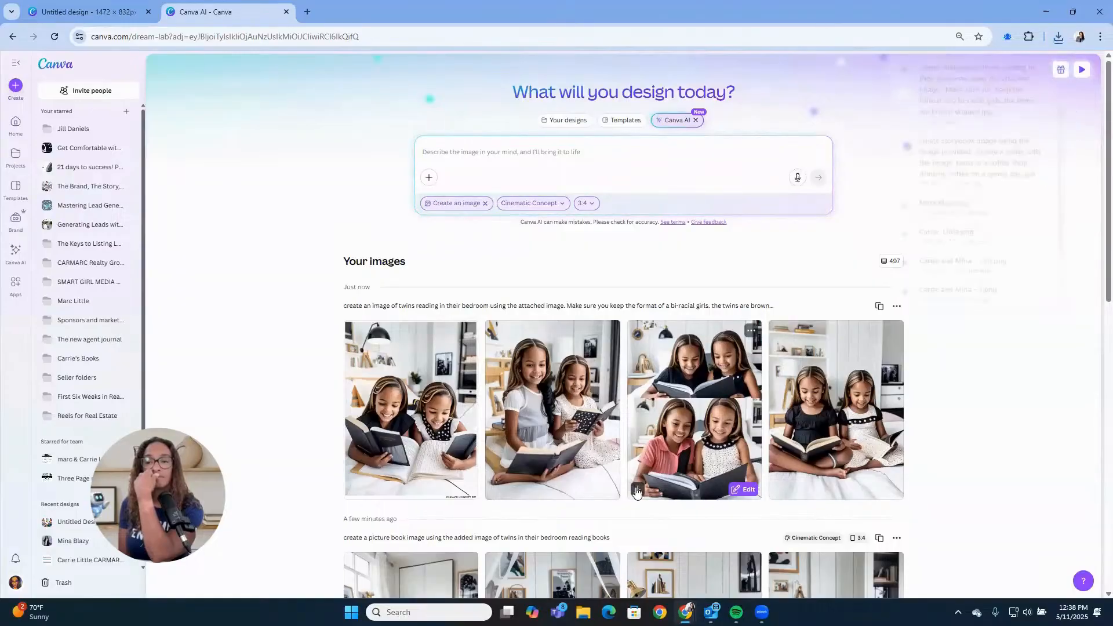
click(749, 494)
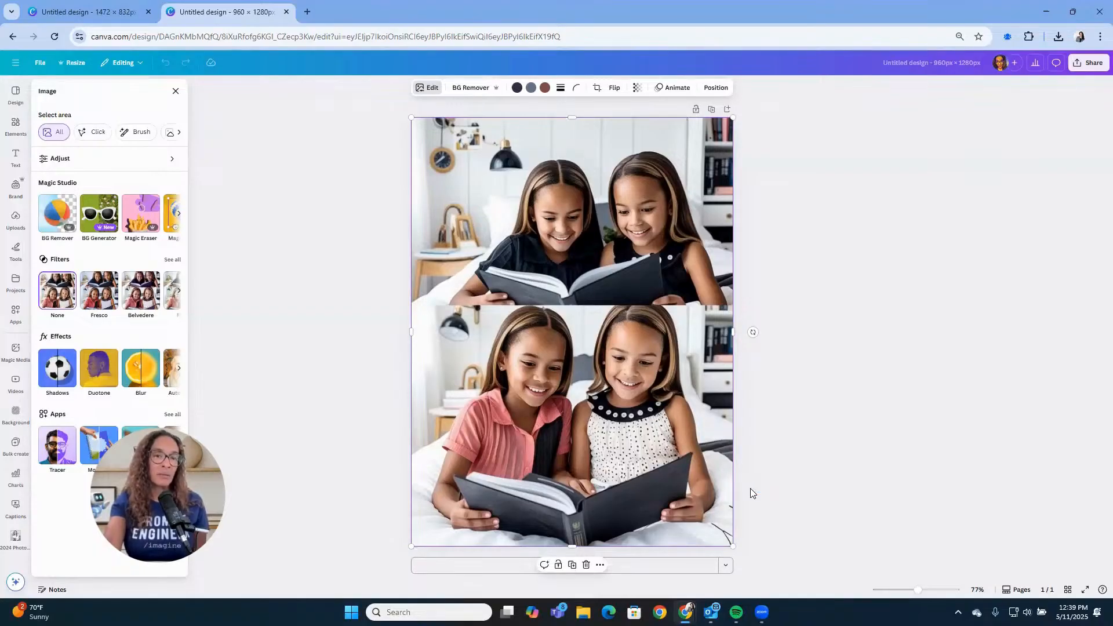
click(750, 489)
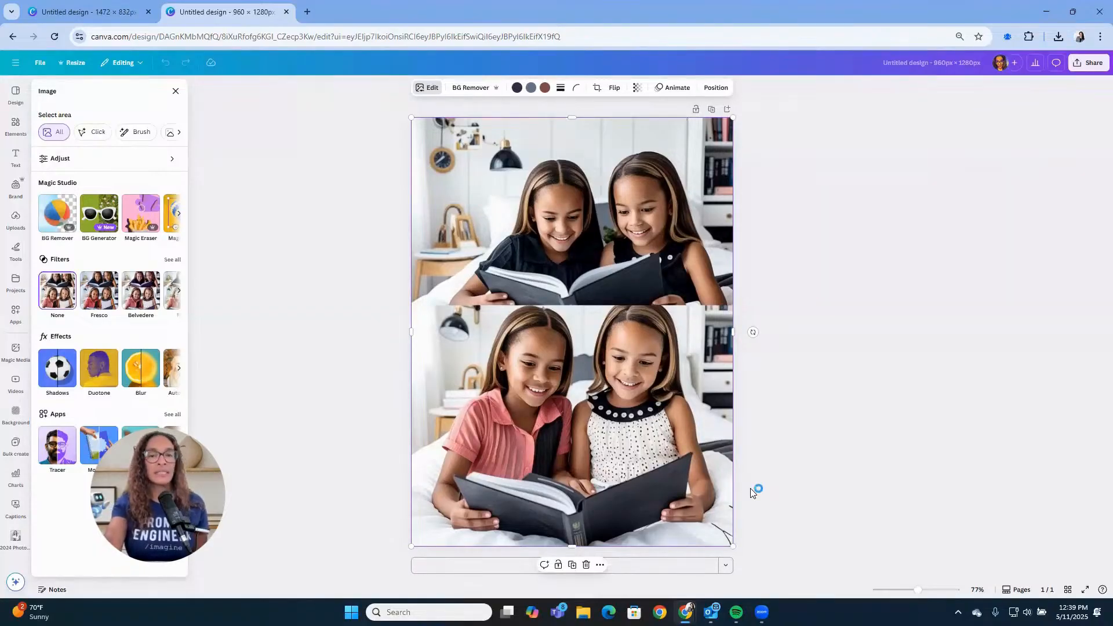